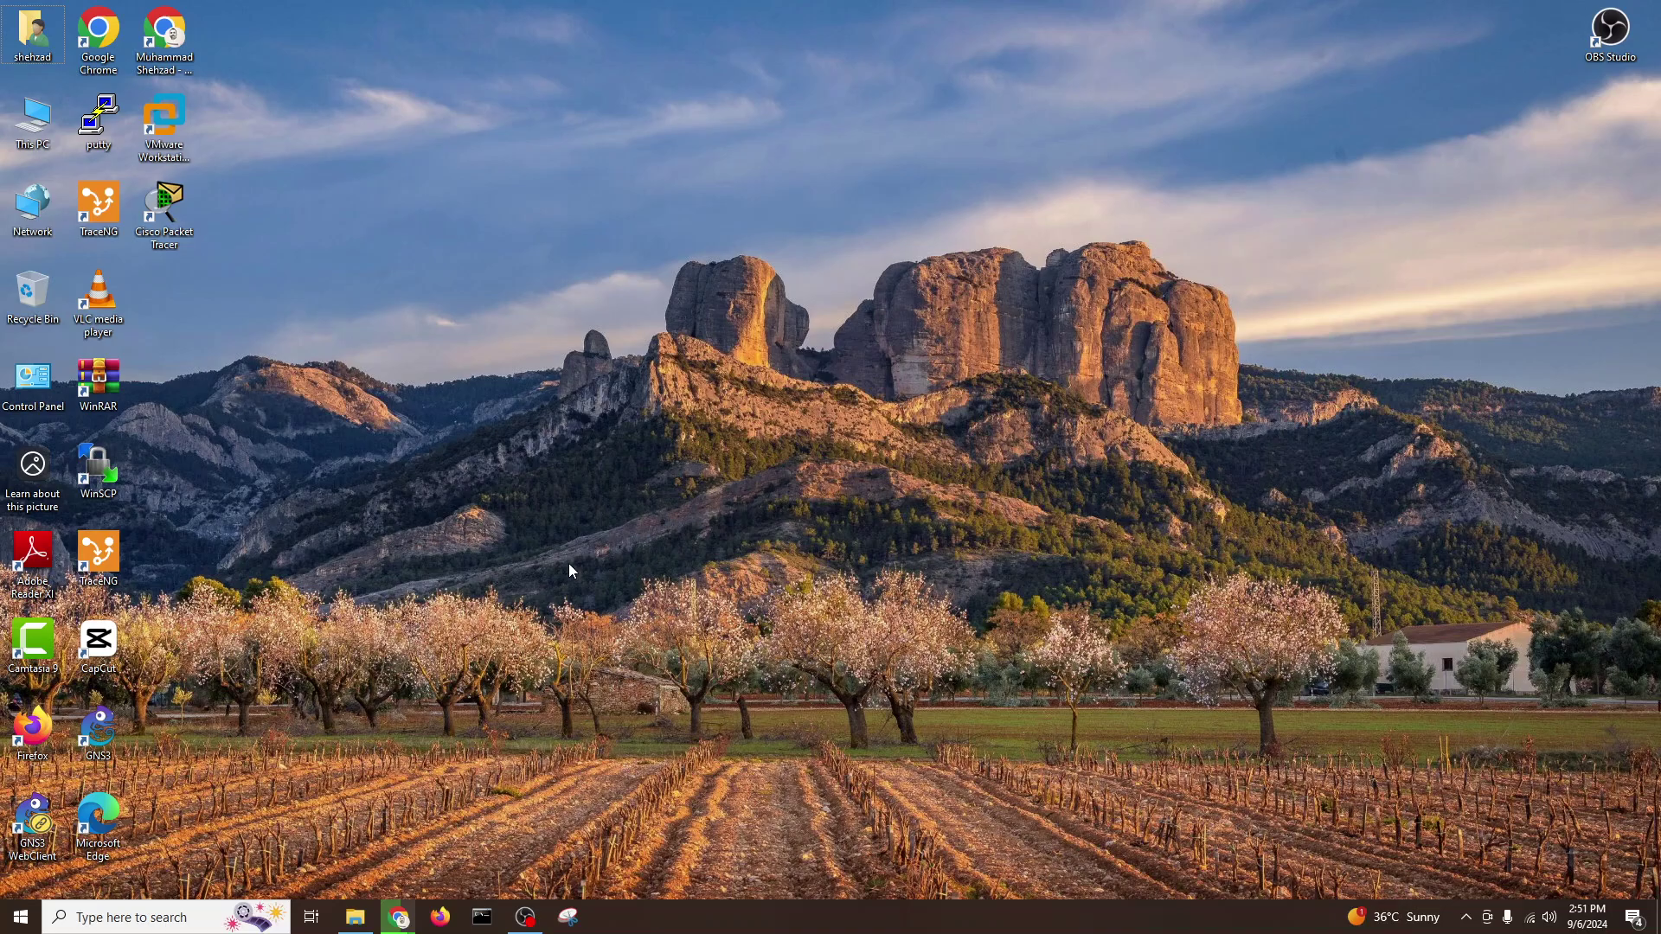
In Chrome, run a Google search for 'rufus'
mouse_move(399, 917)
left_click(451, 855)
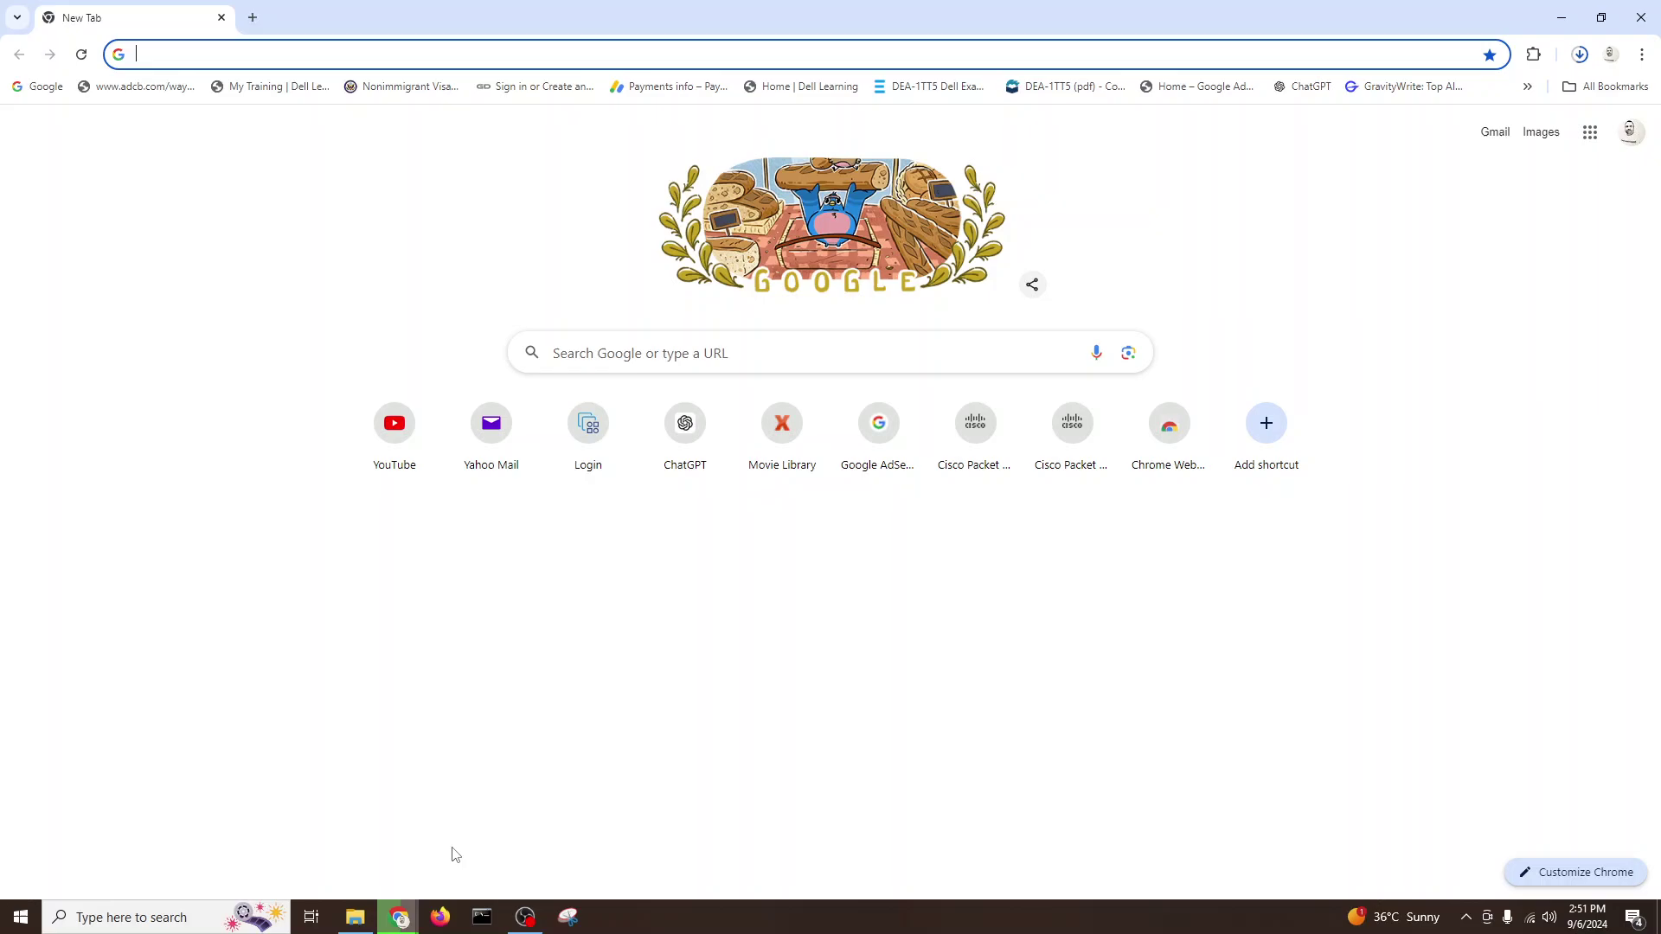
left_click(656, 361)
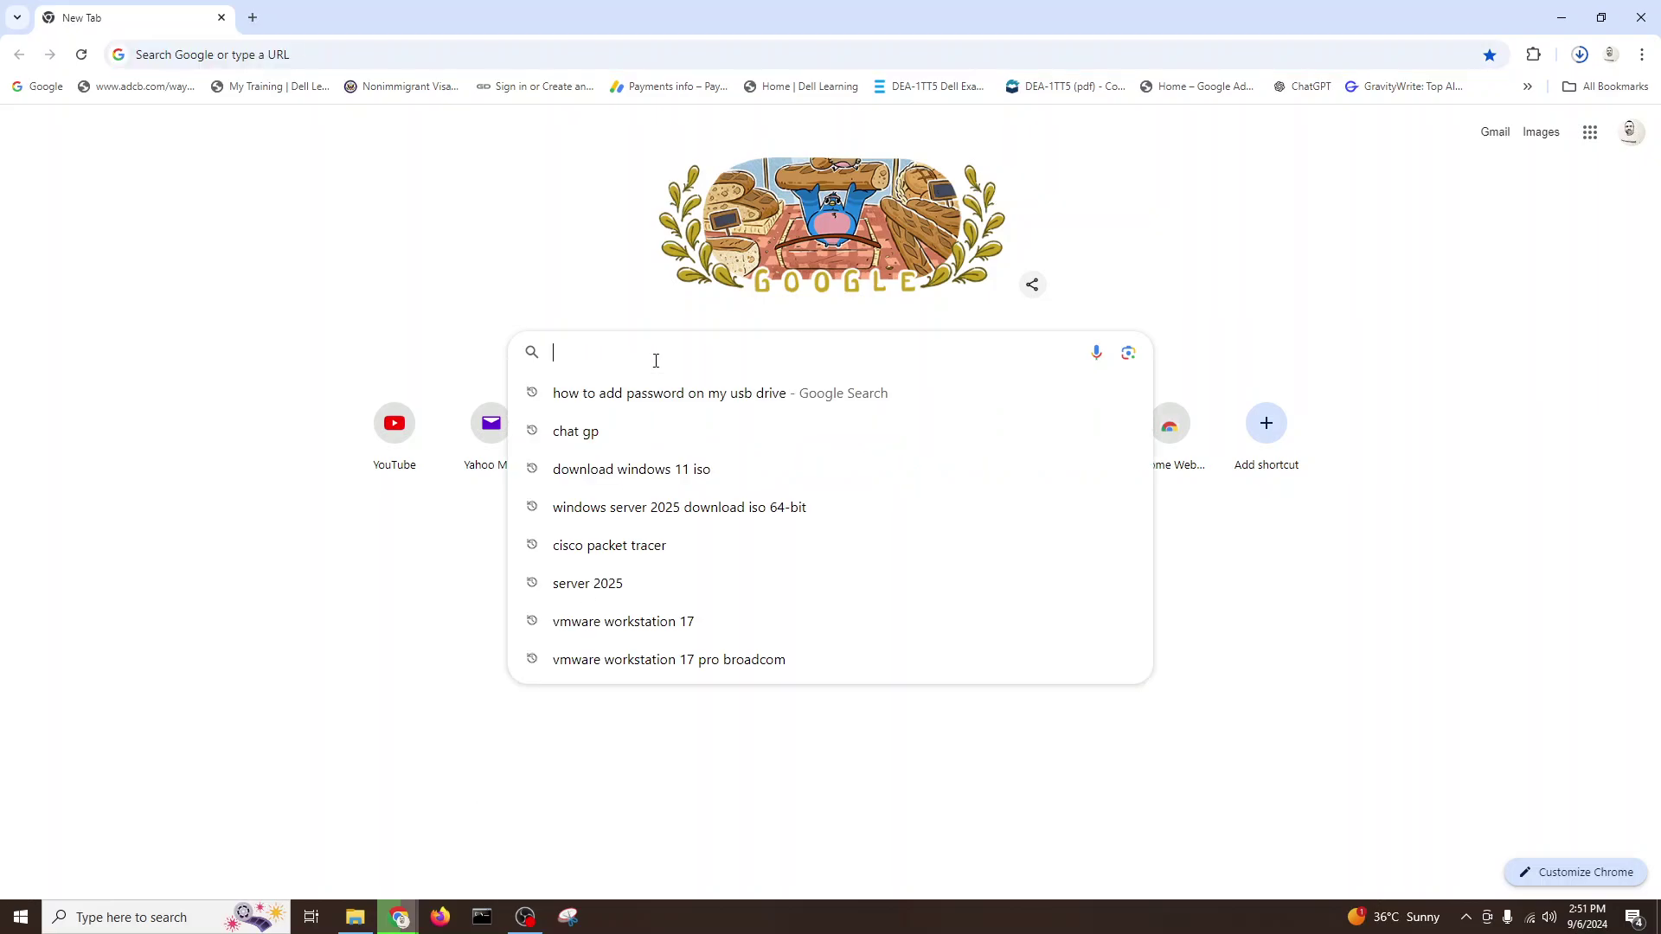
type("rufus")
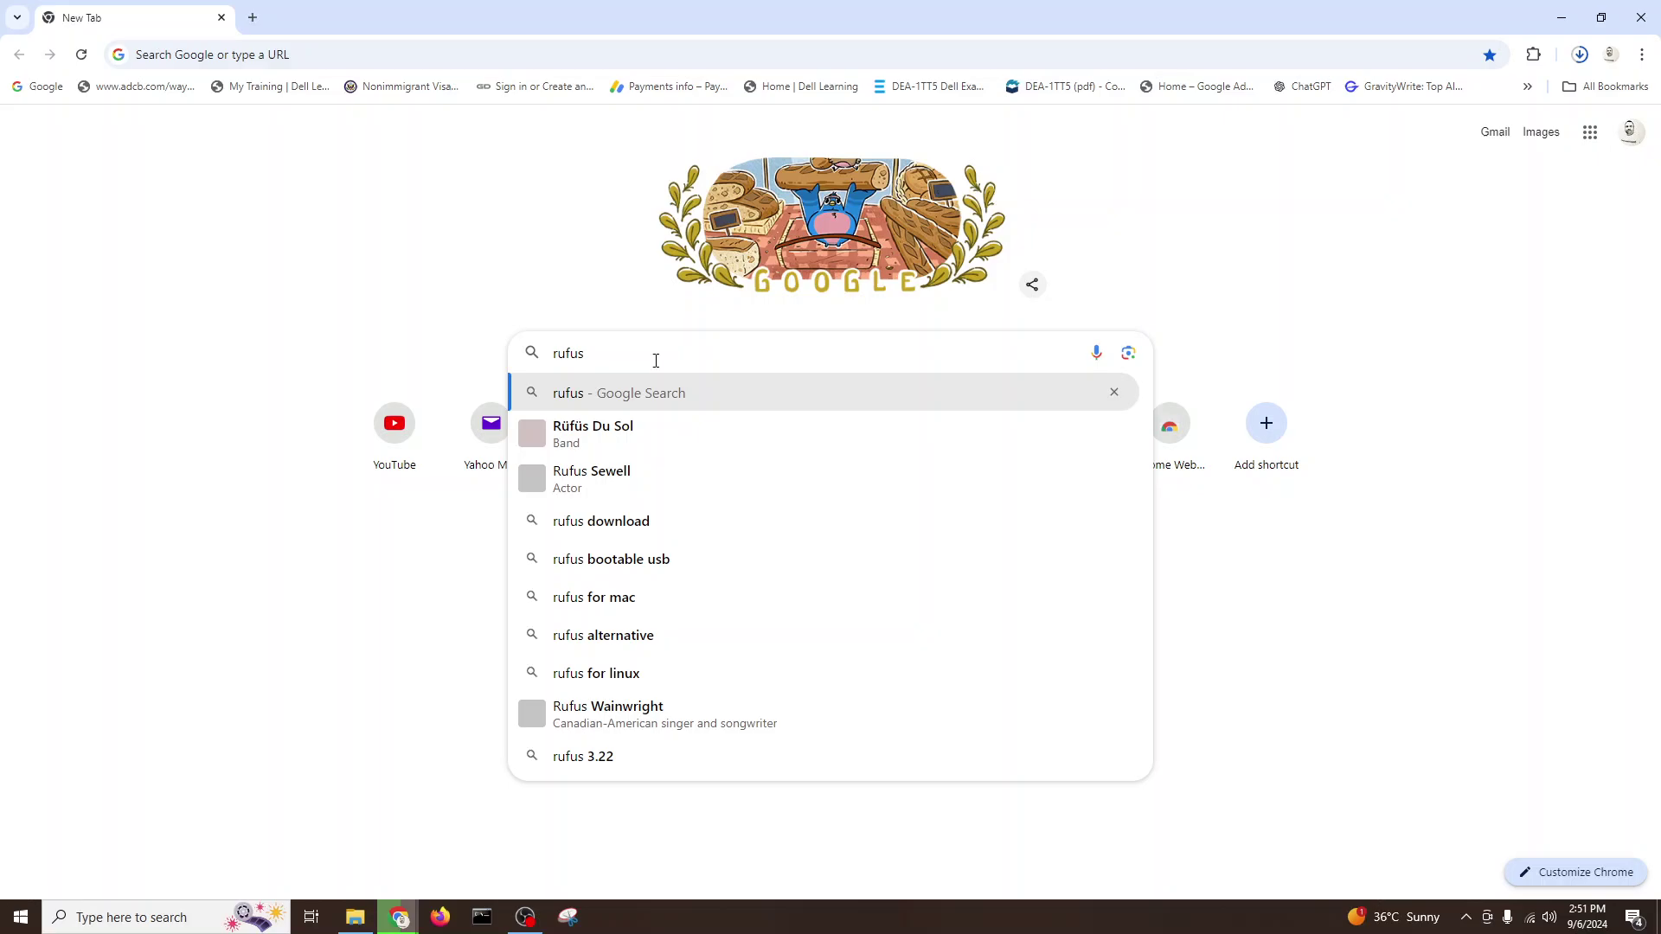
key("Return")
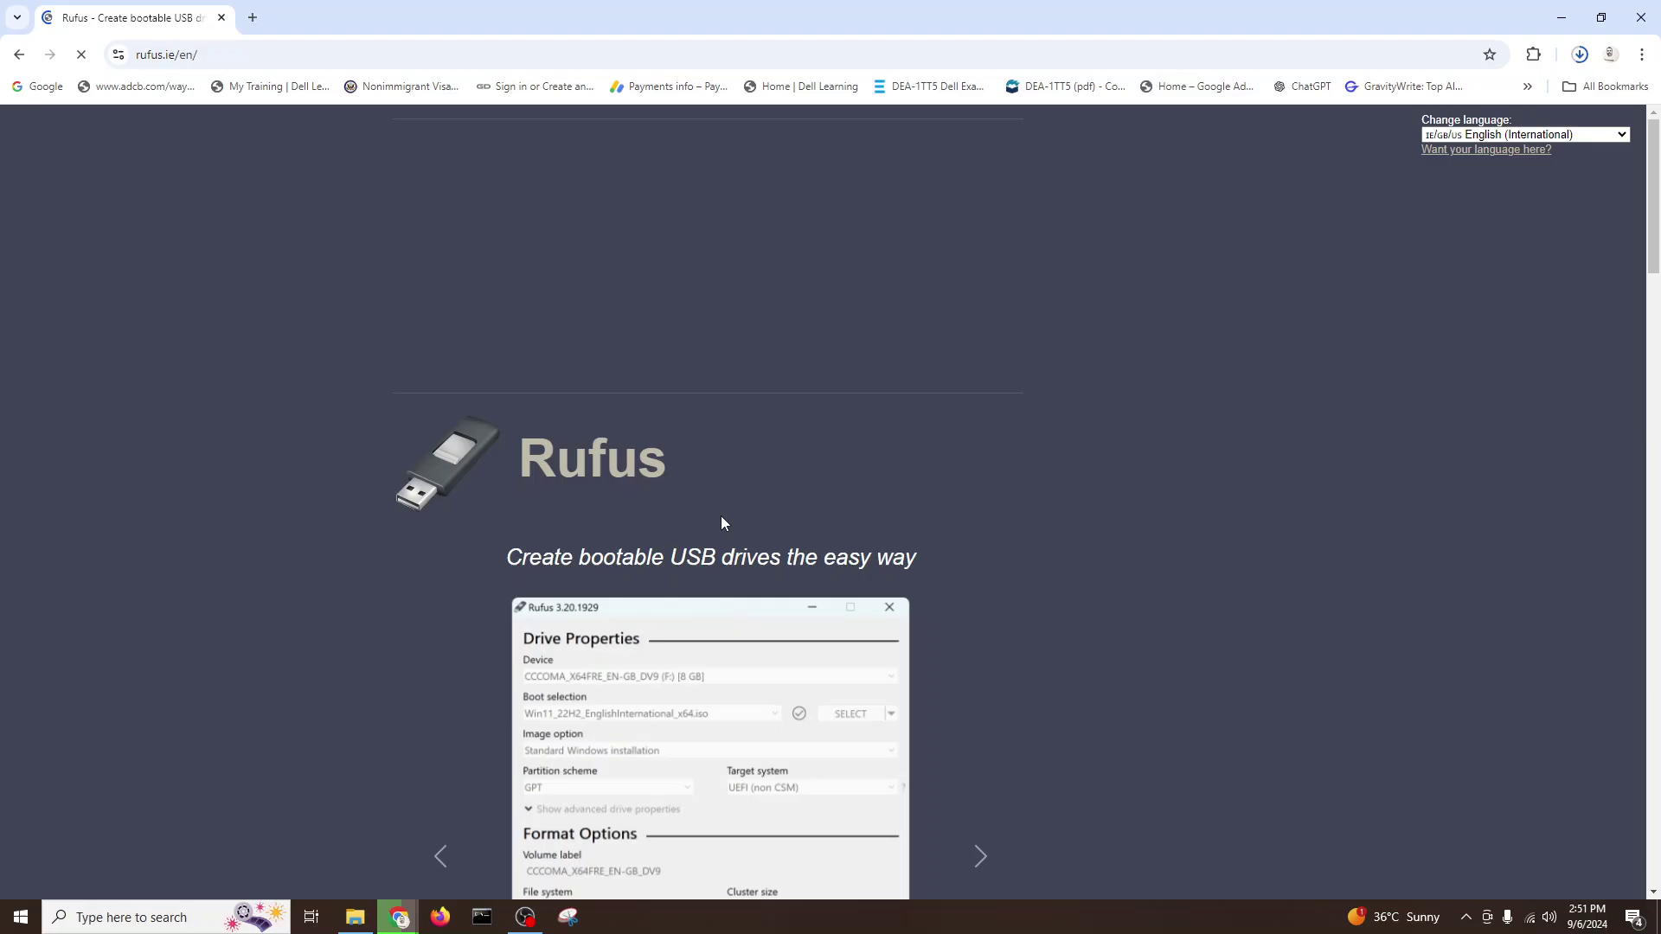
Download the standard x64 rufus-4.5.exe from the Download section, dismissing the ad
scroll(722, 523, "down", 7)
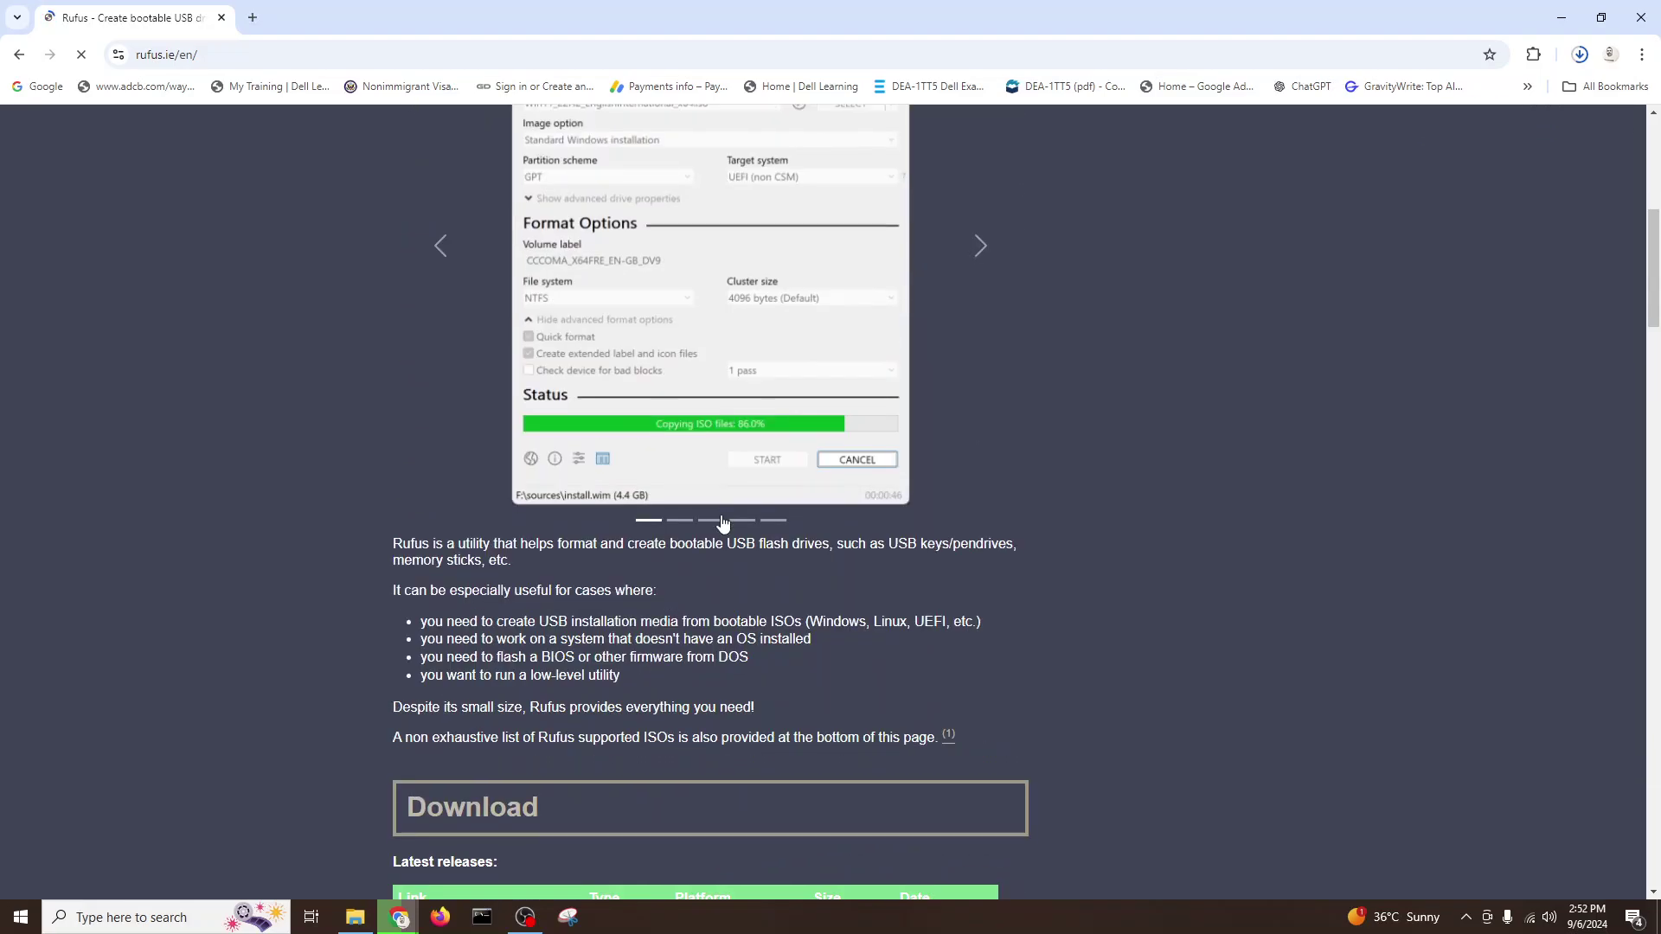
scroll(723, 523, "down", 4)
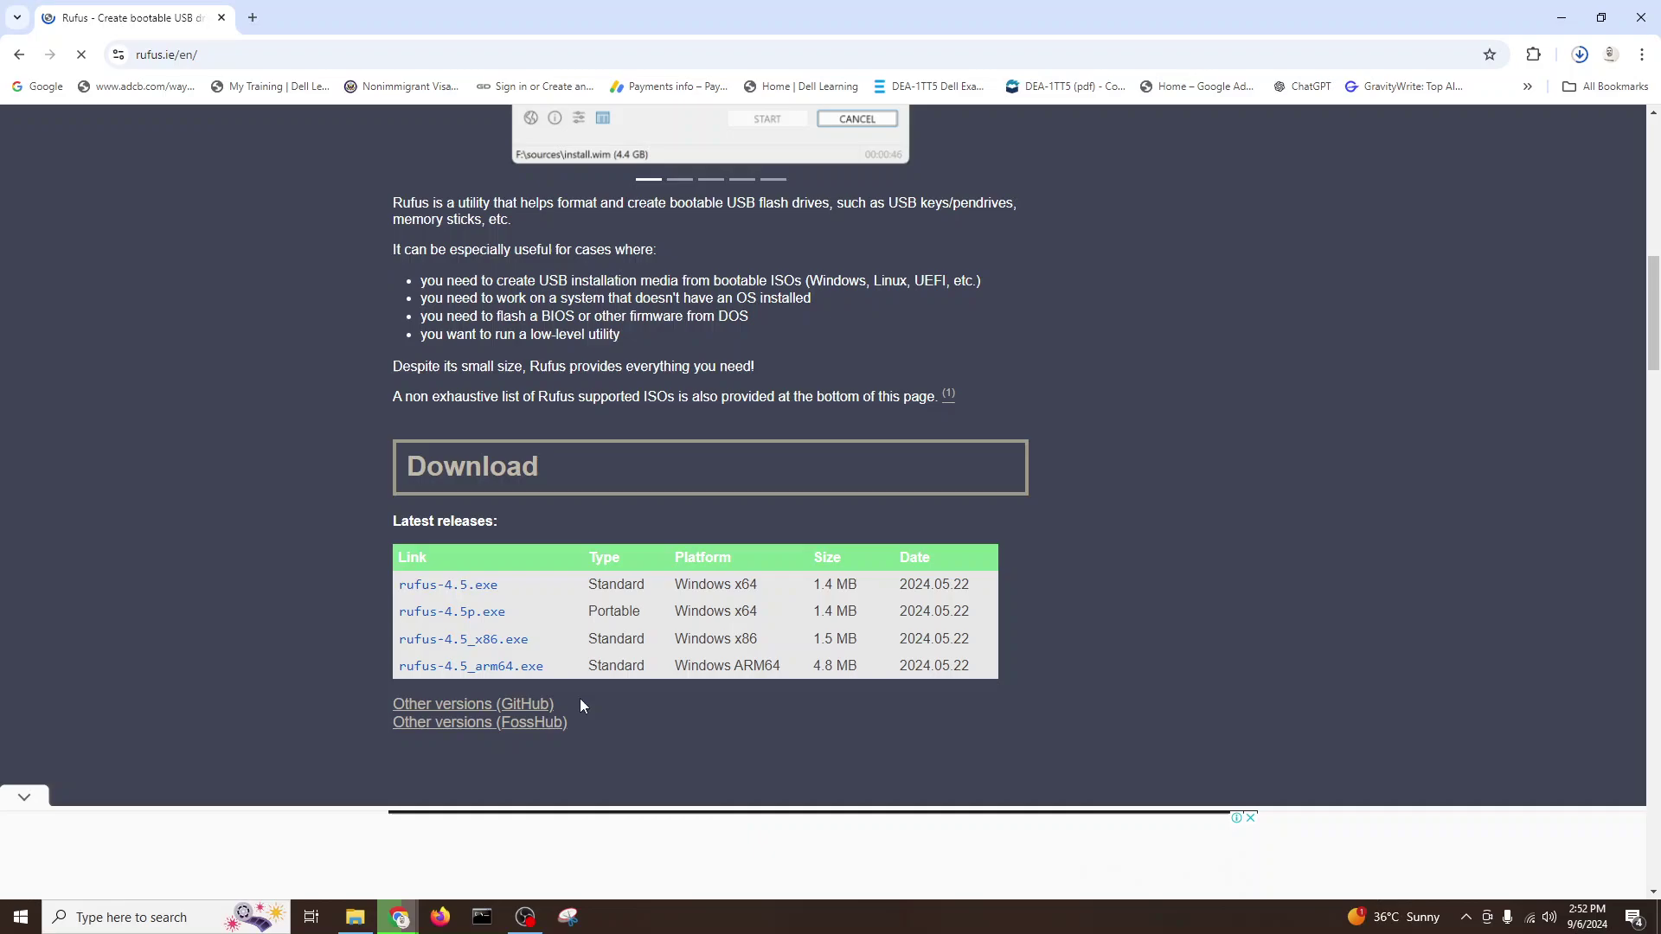
scroll(622, 724, "down", 1)
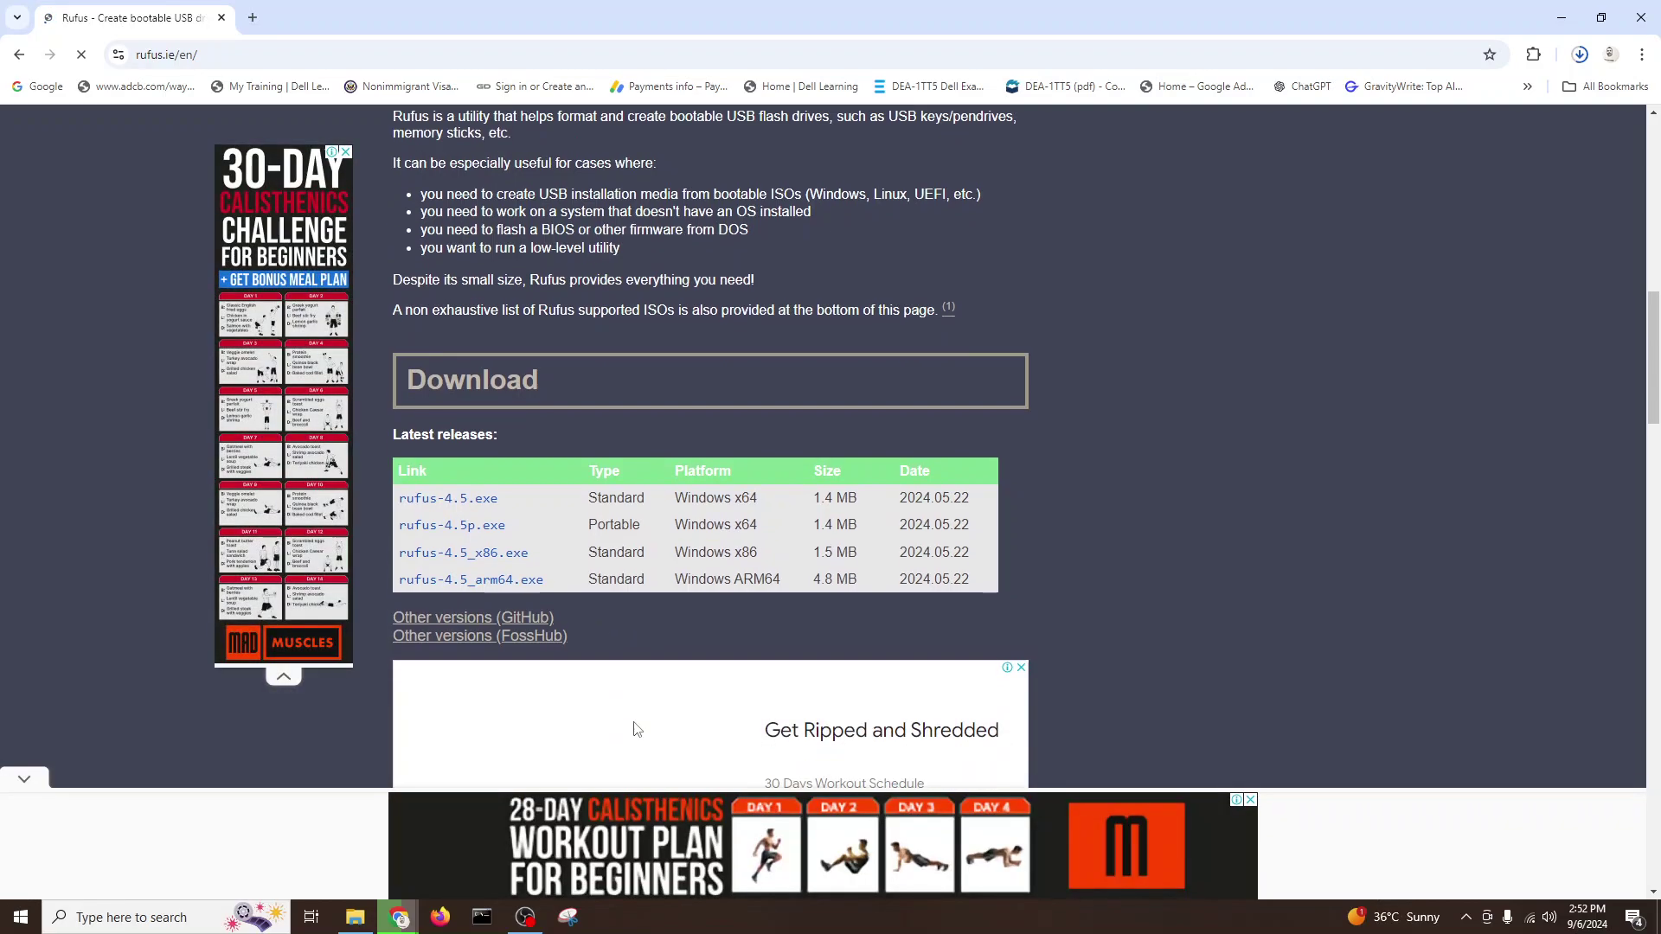
left_click(471, 499)
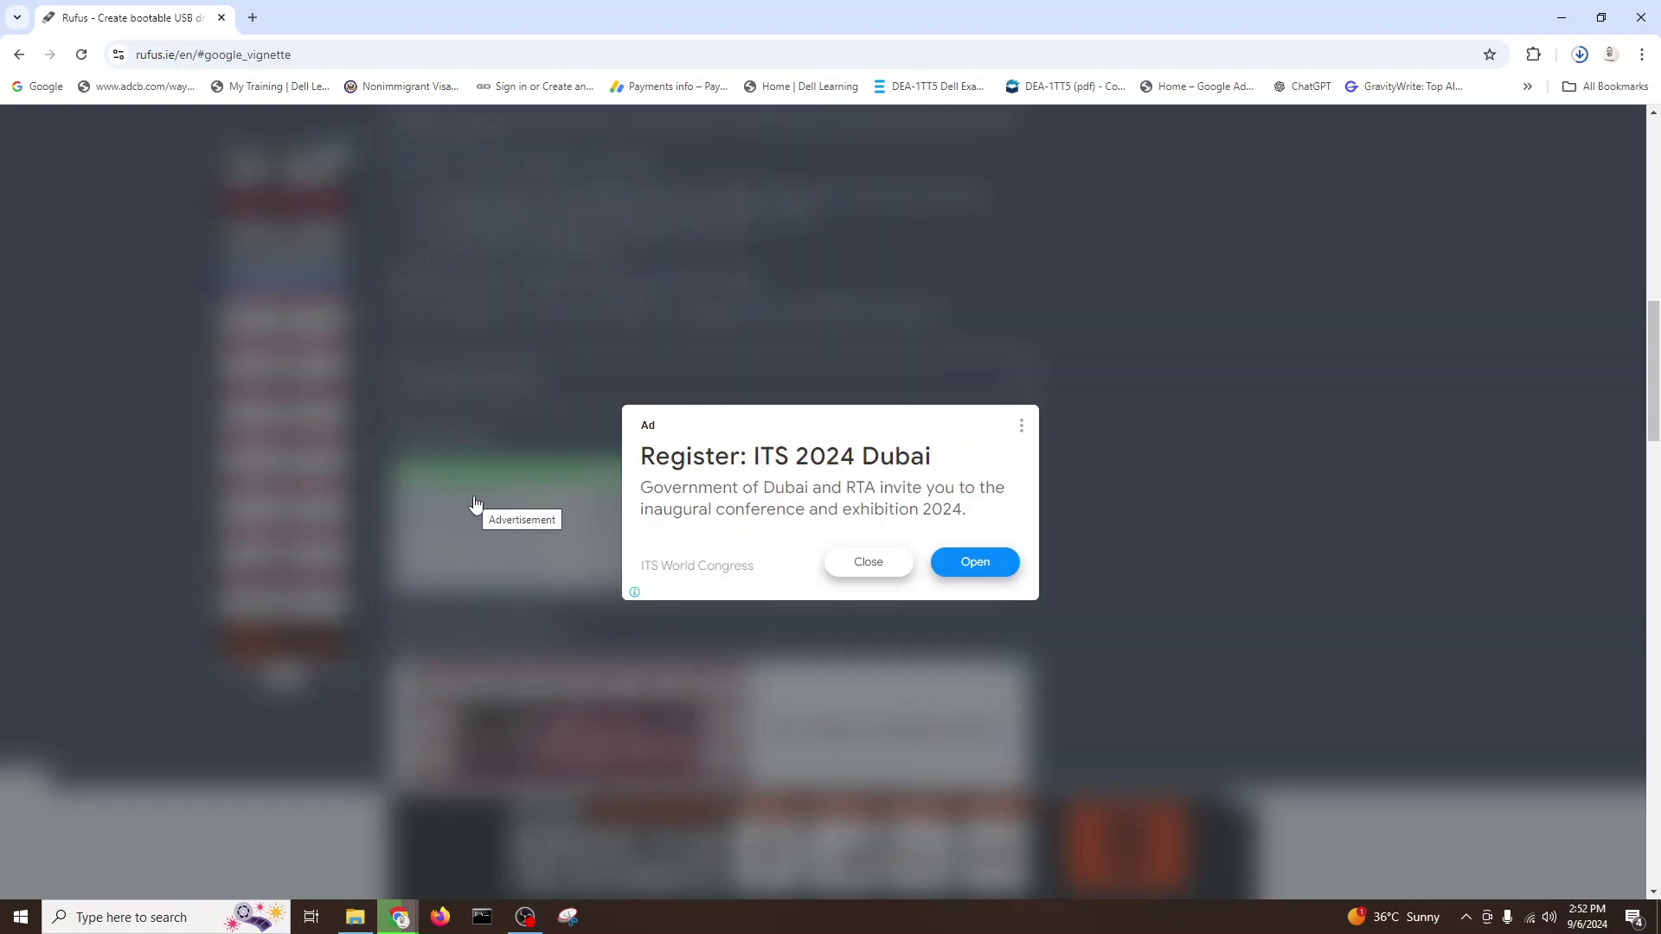
left_click(874, 567)
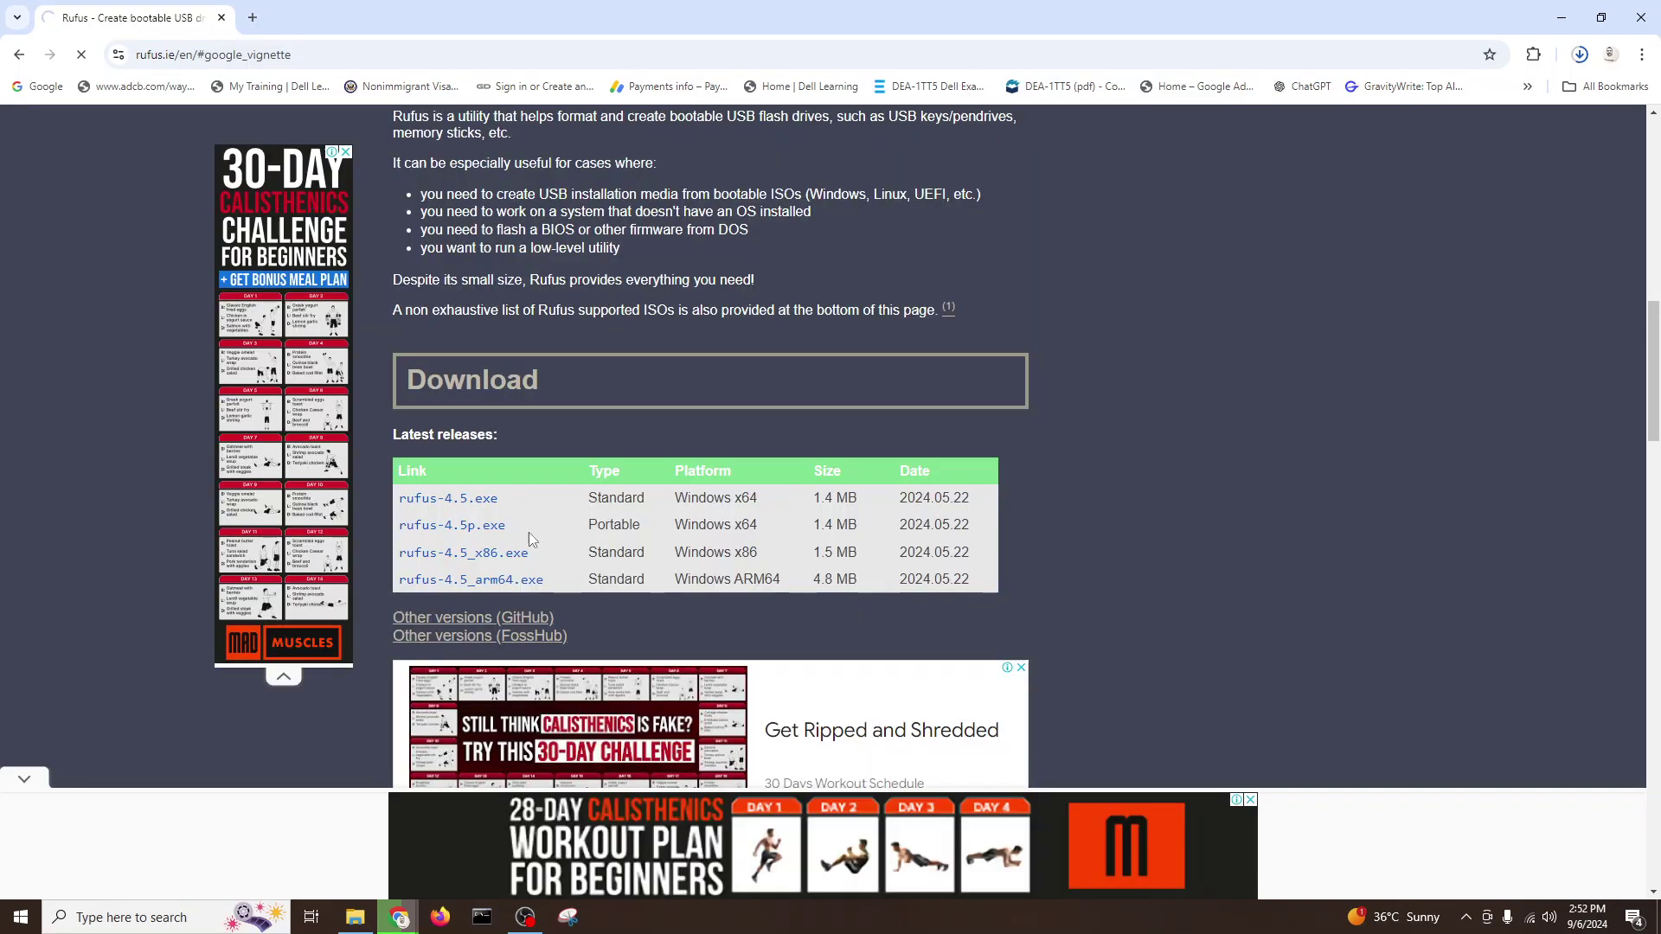
left_click(482, 499)
Keep the blocked unverified rufus-4.5.exe download and confirm it finished
left_click(1580, 58)
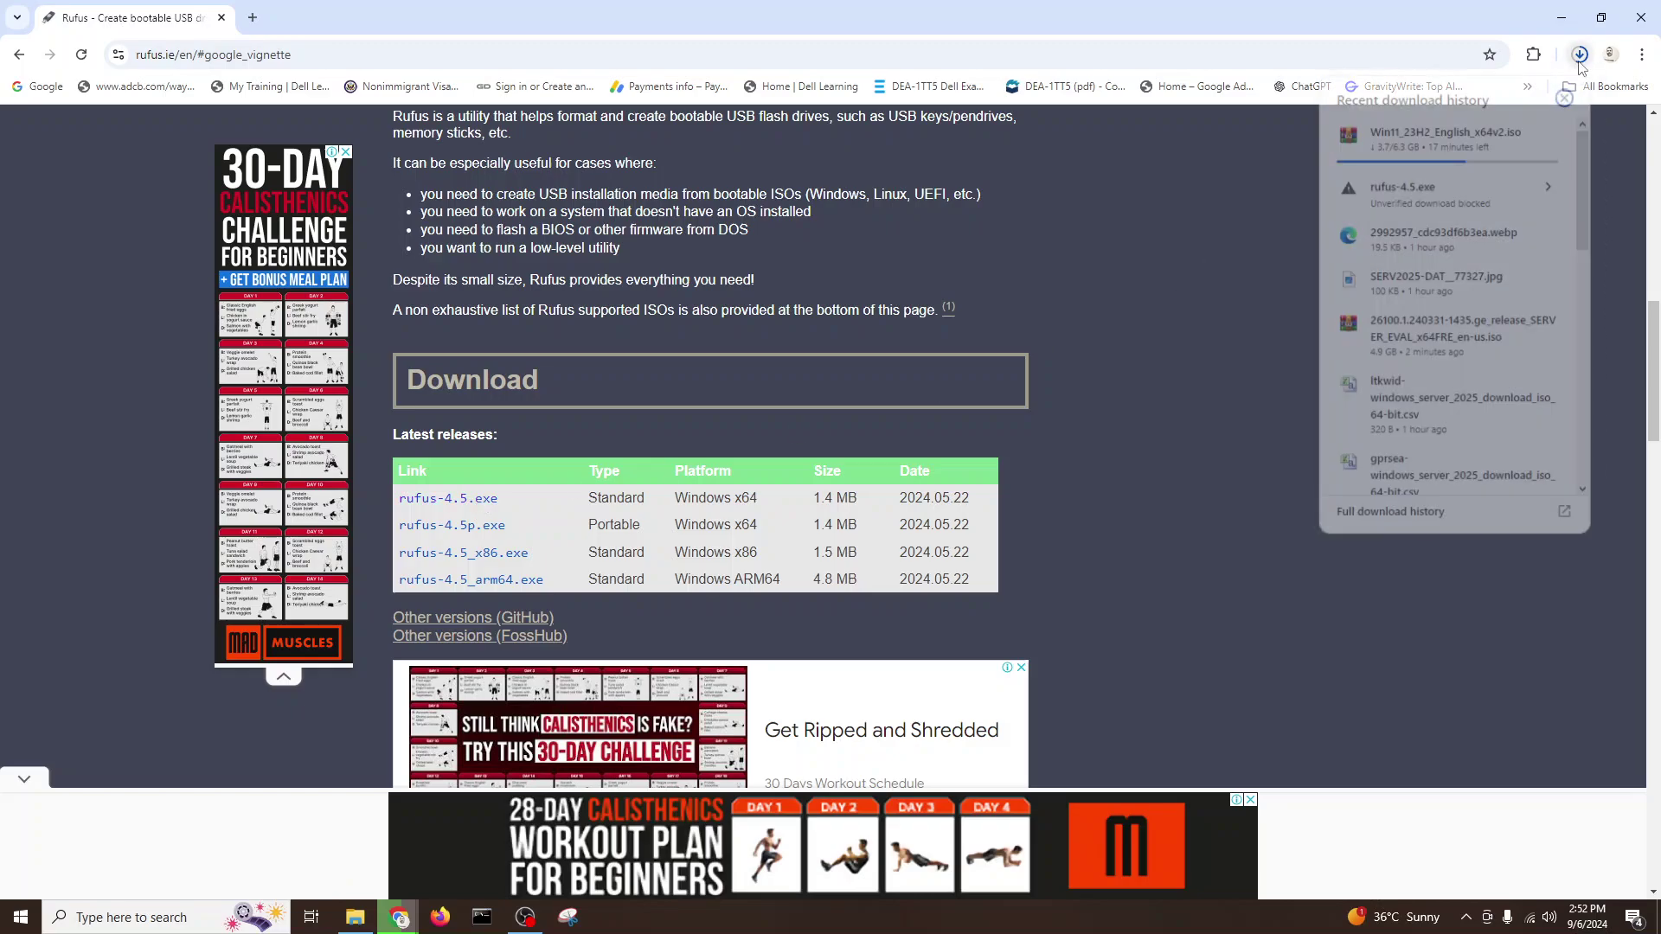
left_click(1486, 196)
left_click(1481, 196)
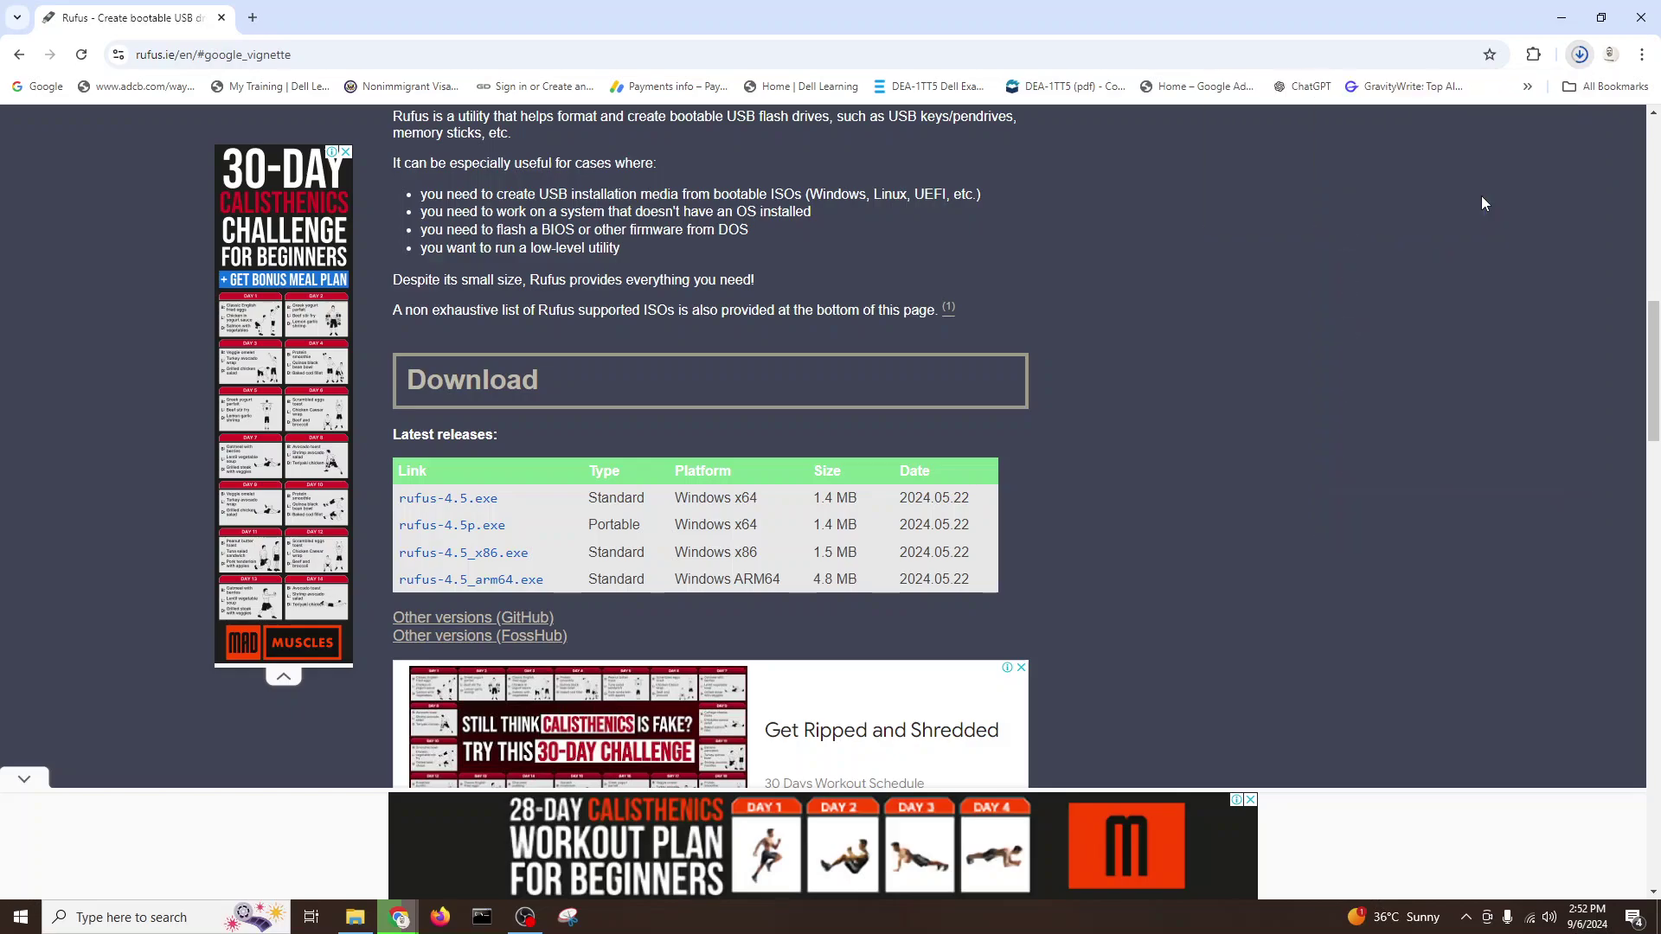
left_click(1580, 55)
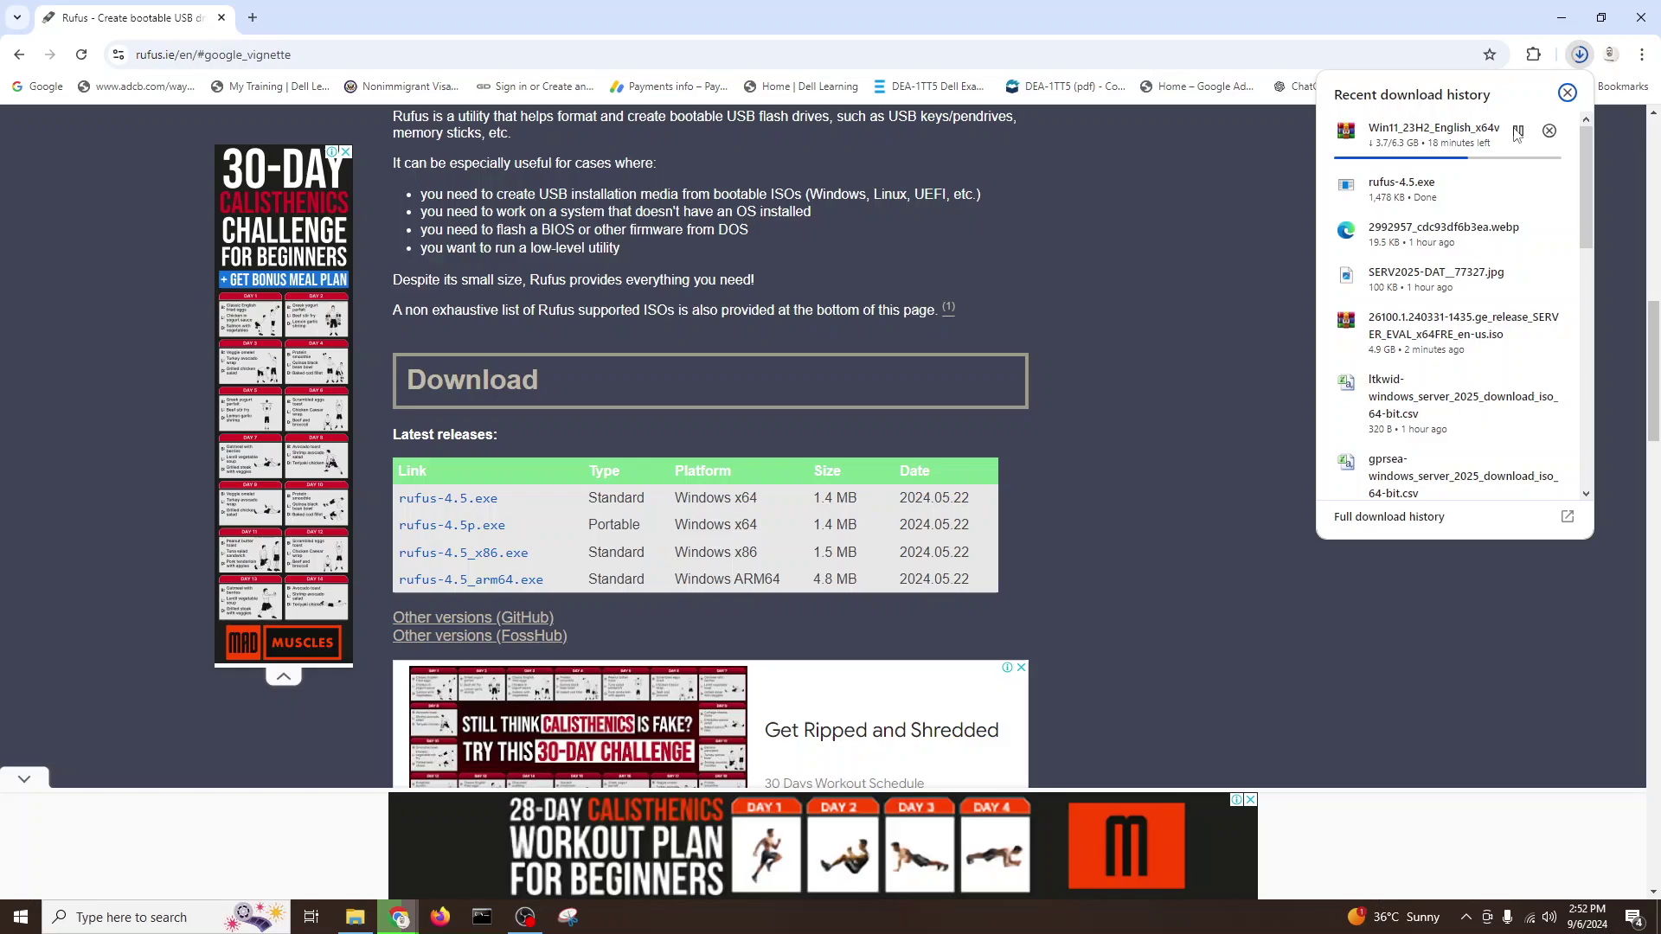
left_click(818, 353)
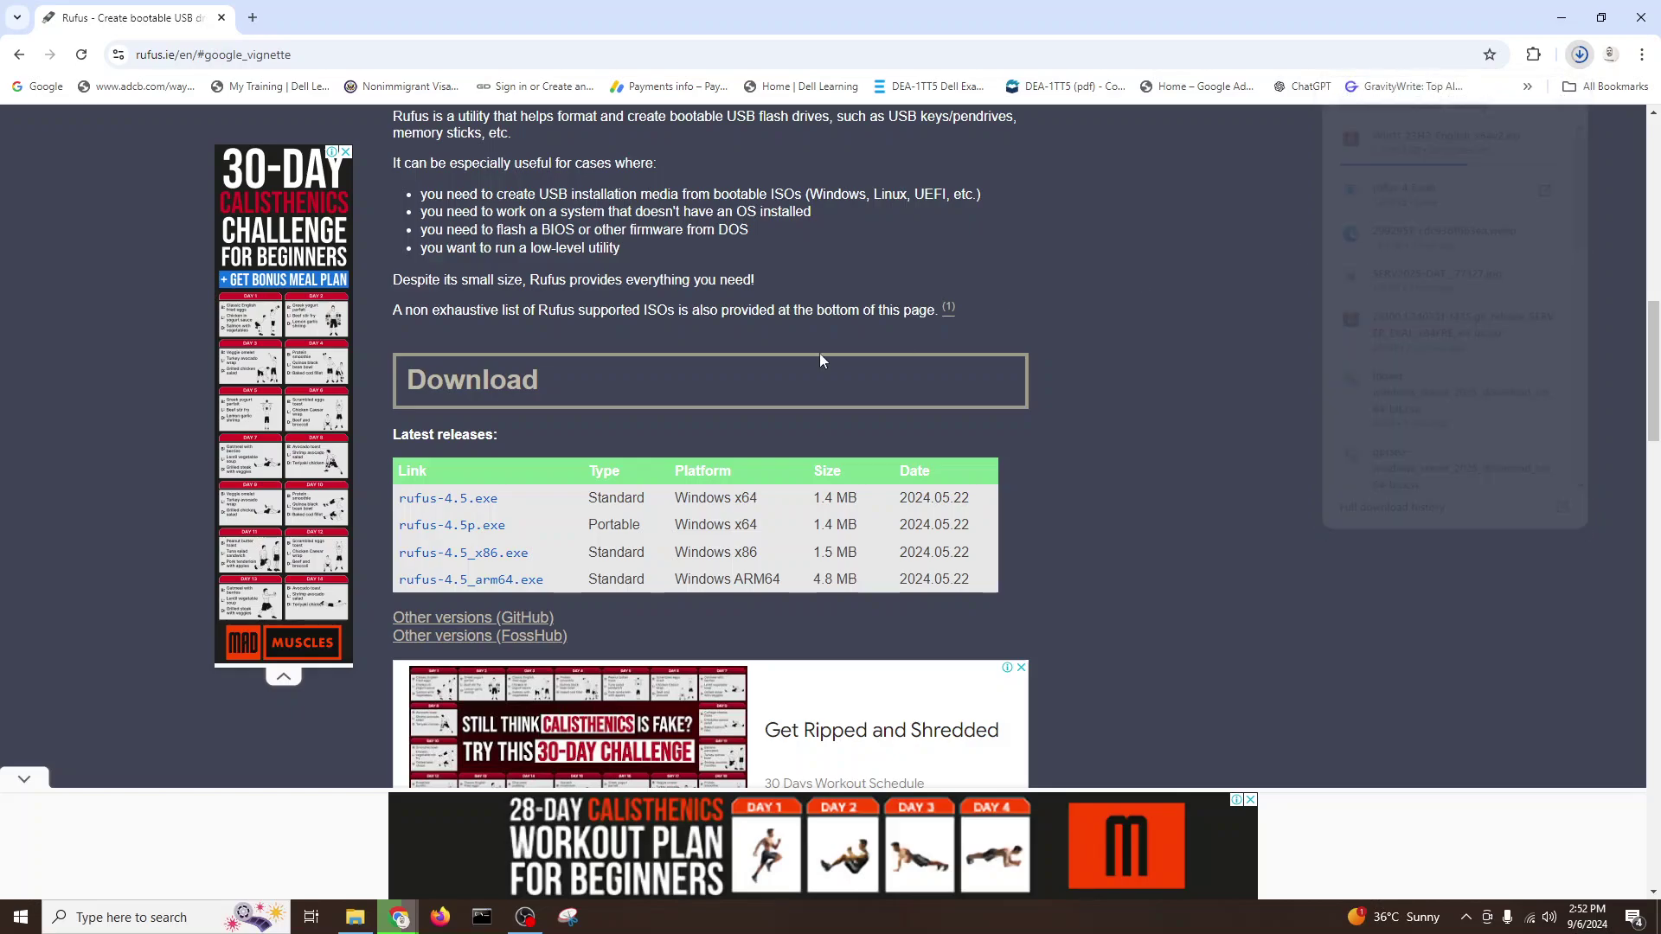
Move rufus-4.5 from Downloads into the Softwares folder on Data Drive (E:)
right_click(215, 136)
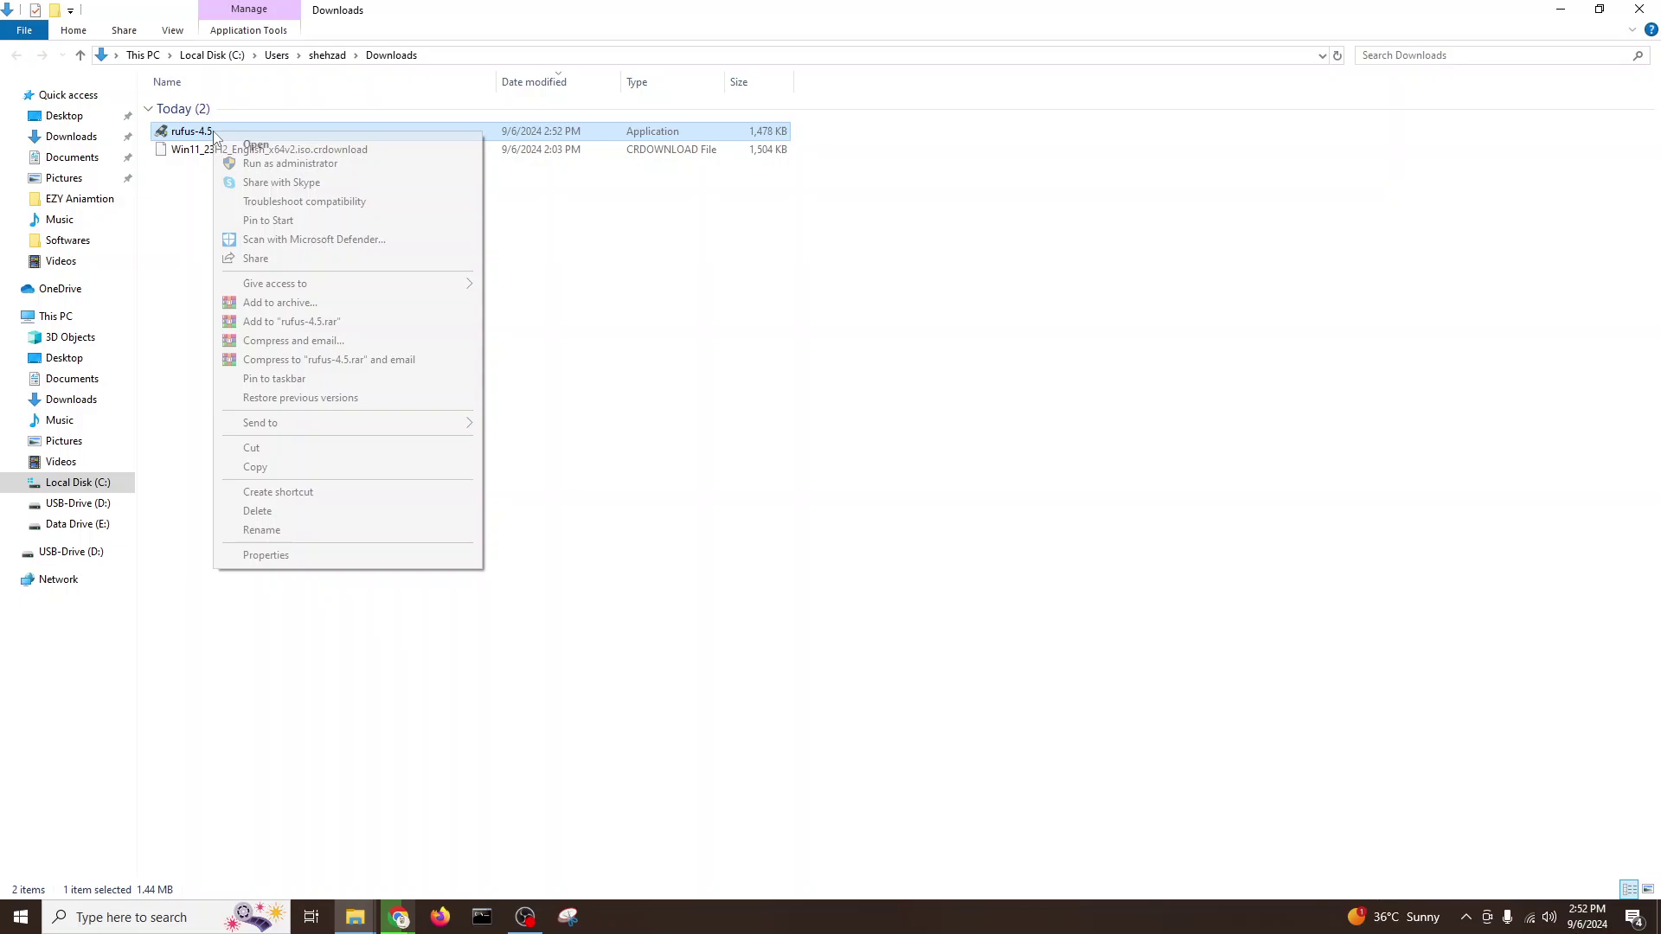
left_click(249, 449)
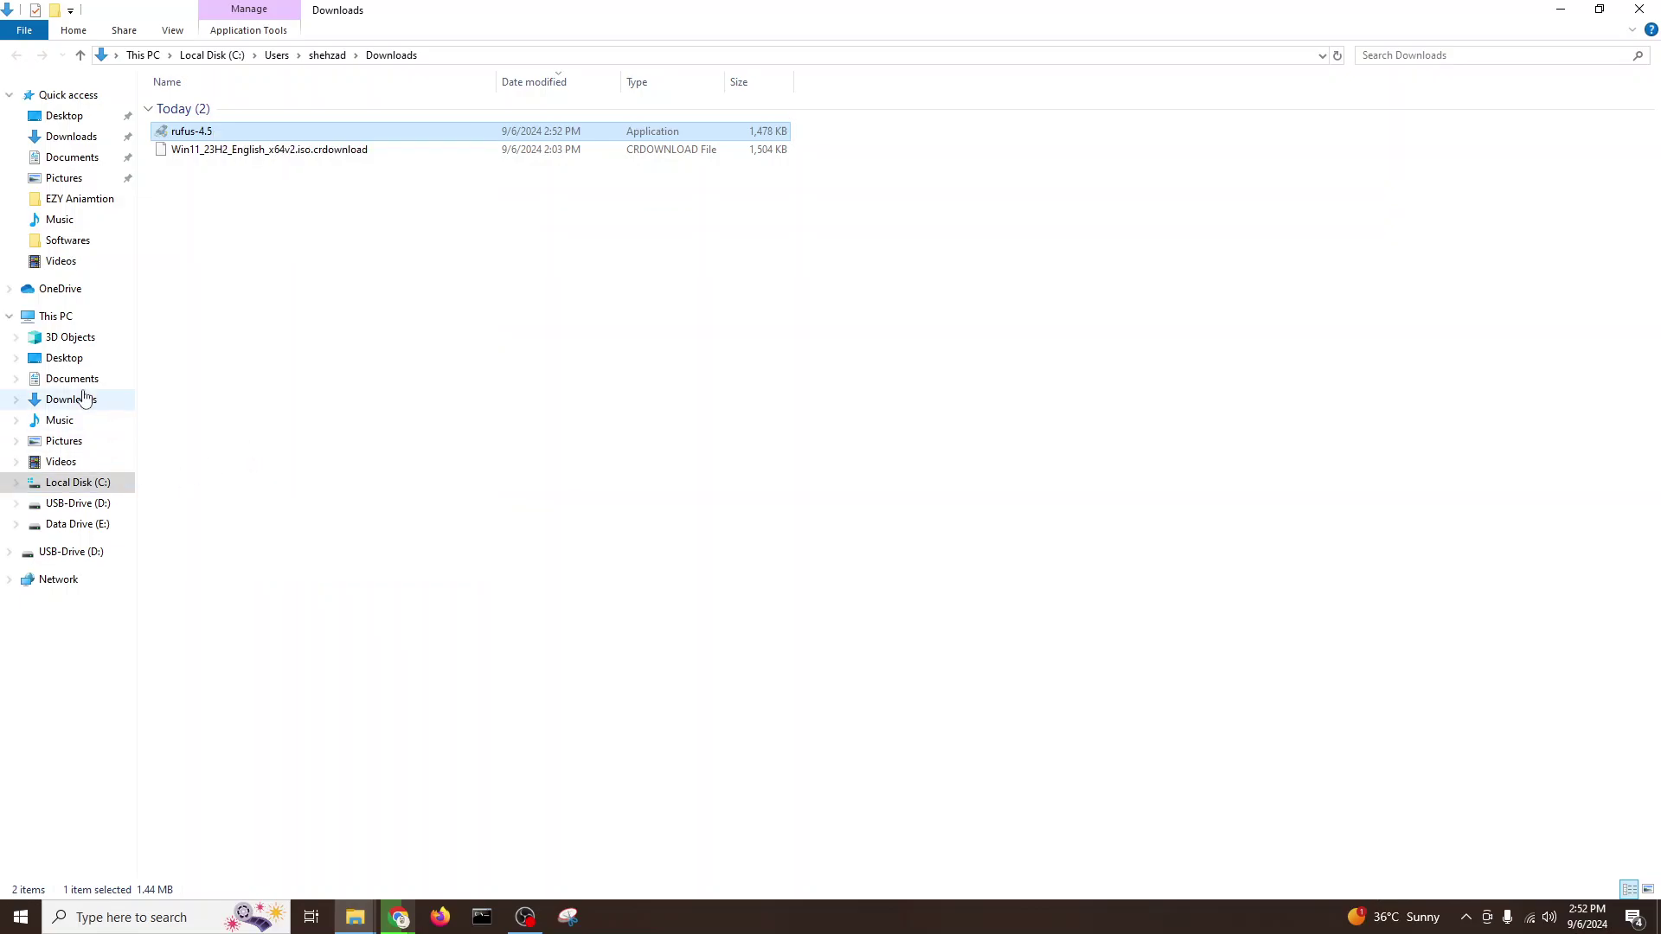
left_click(55, 316)
double_click(646, 248)
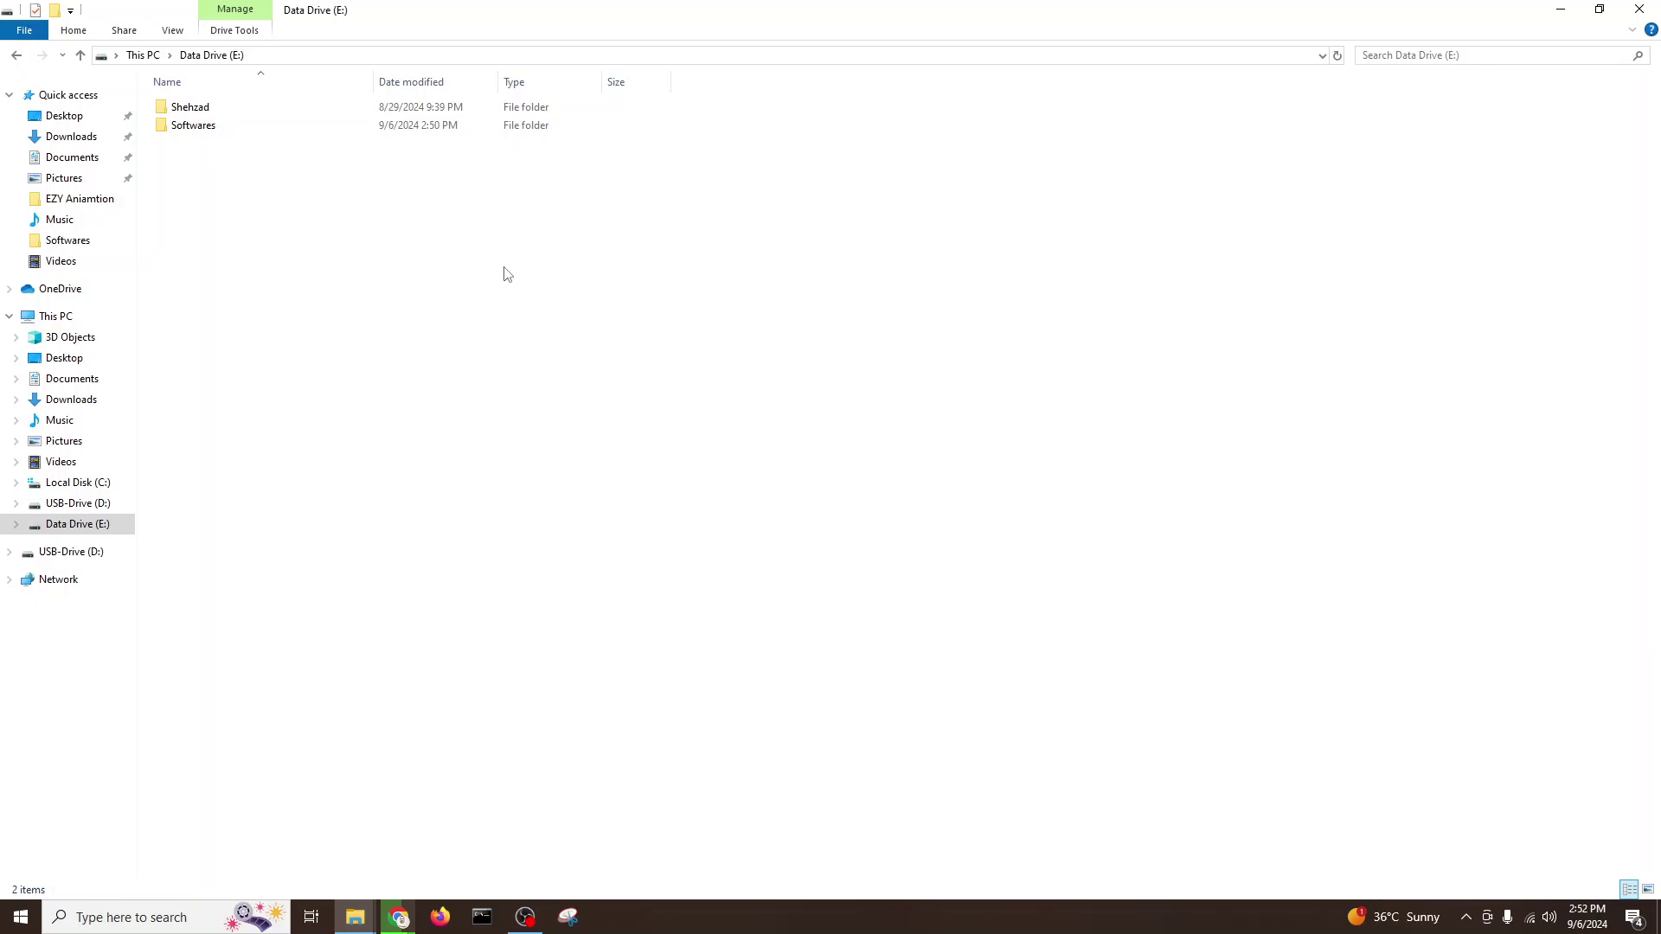
double_click(193, 127)
right_click(339, 375)
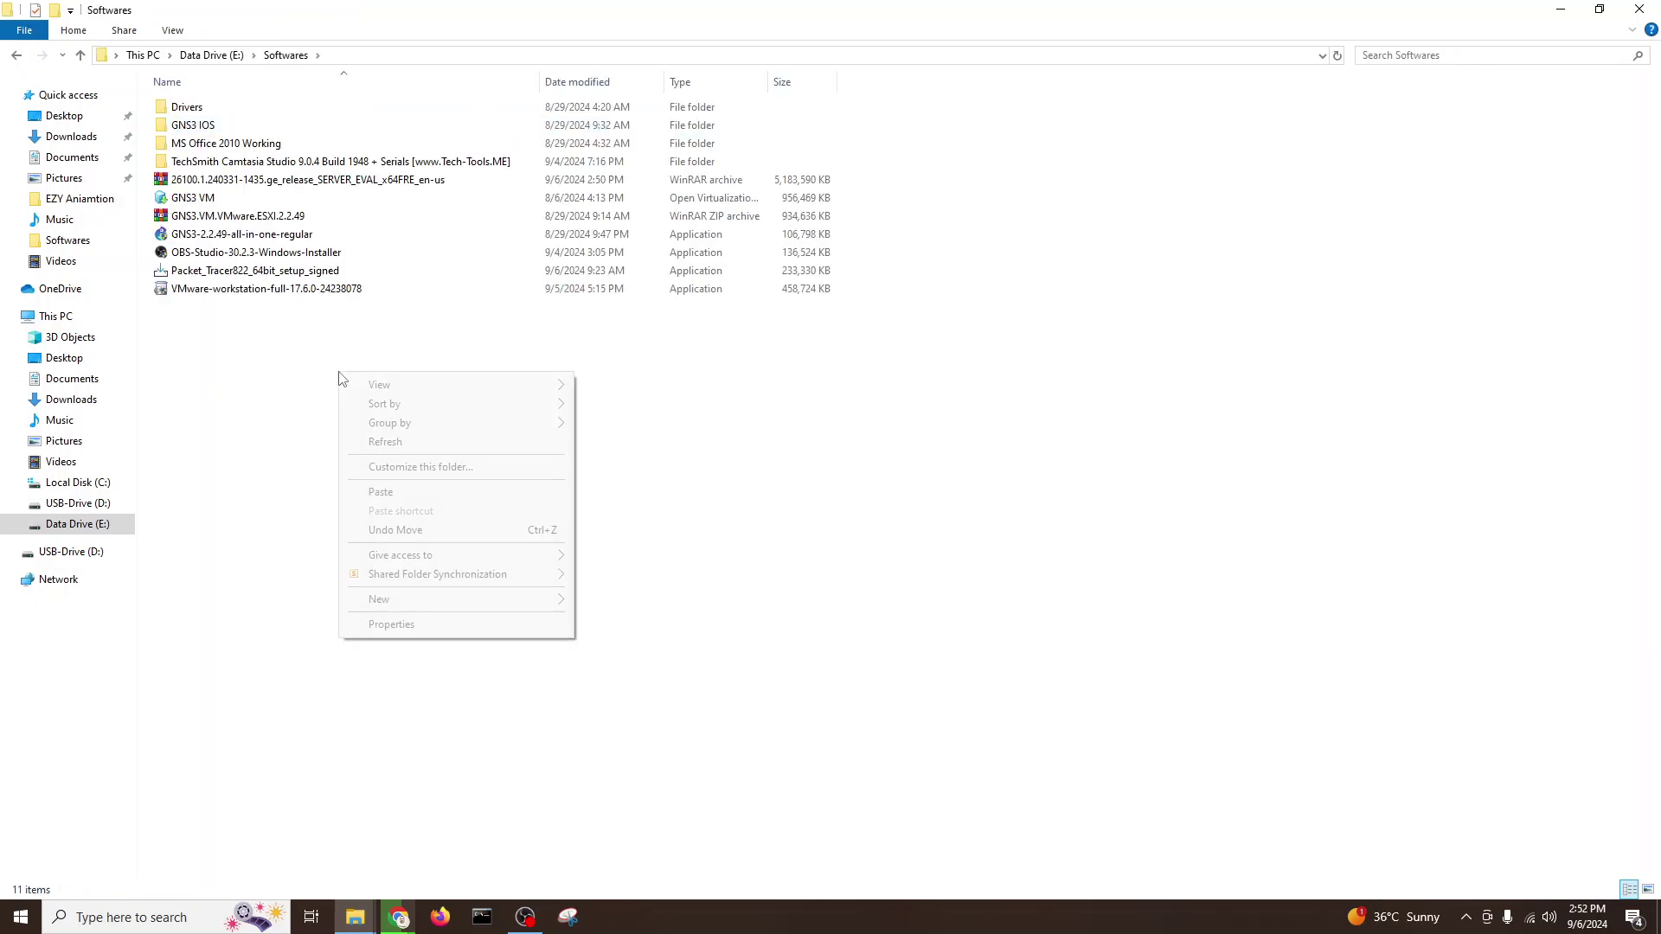
left_click(389, 493)
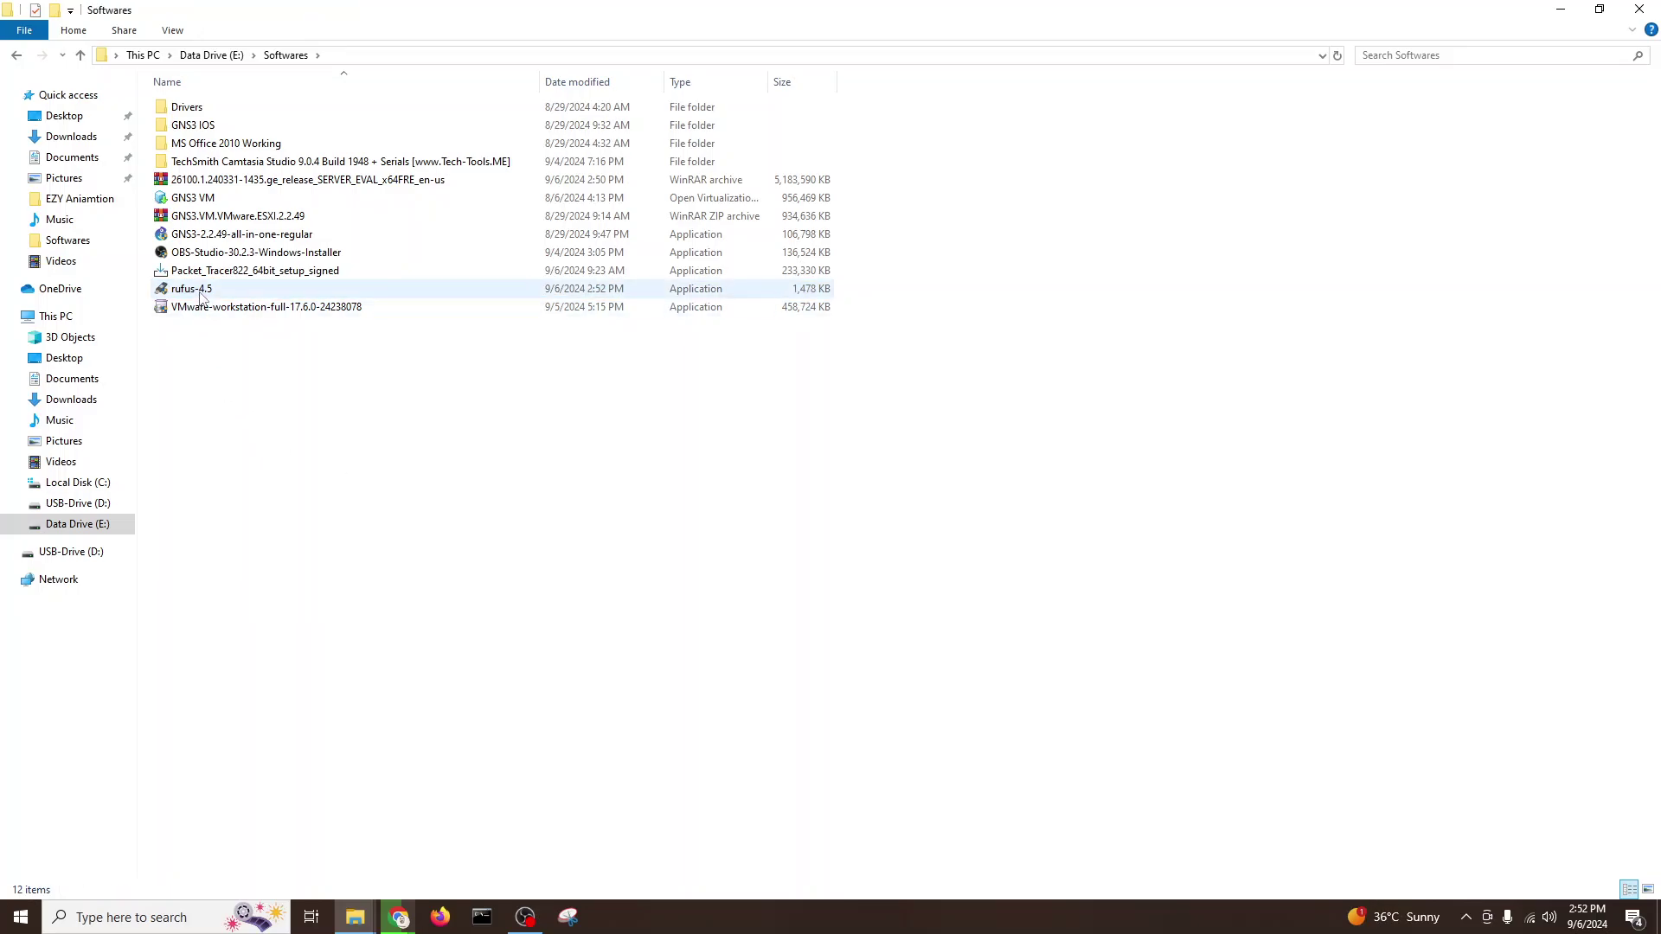
Inspect the Windows Server evaluation ISO's properties, then go to This PC to view the drives
left_click_drag(190, 289, 262, 447)
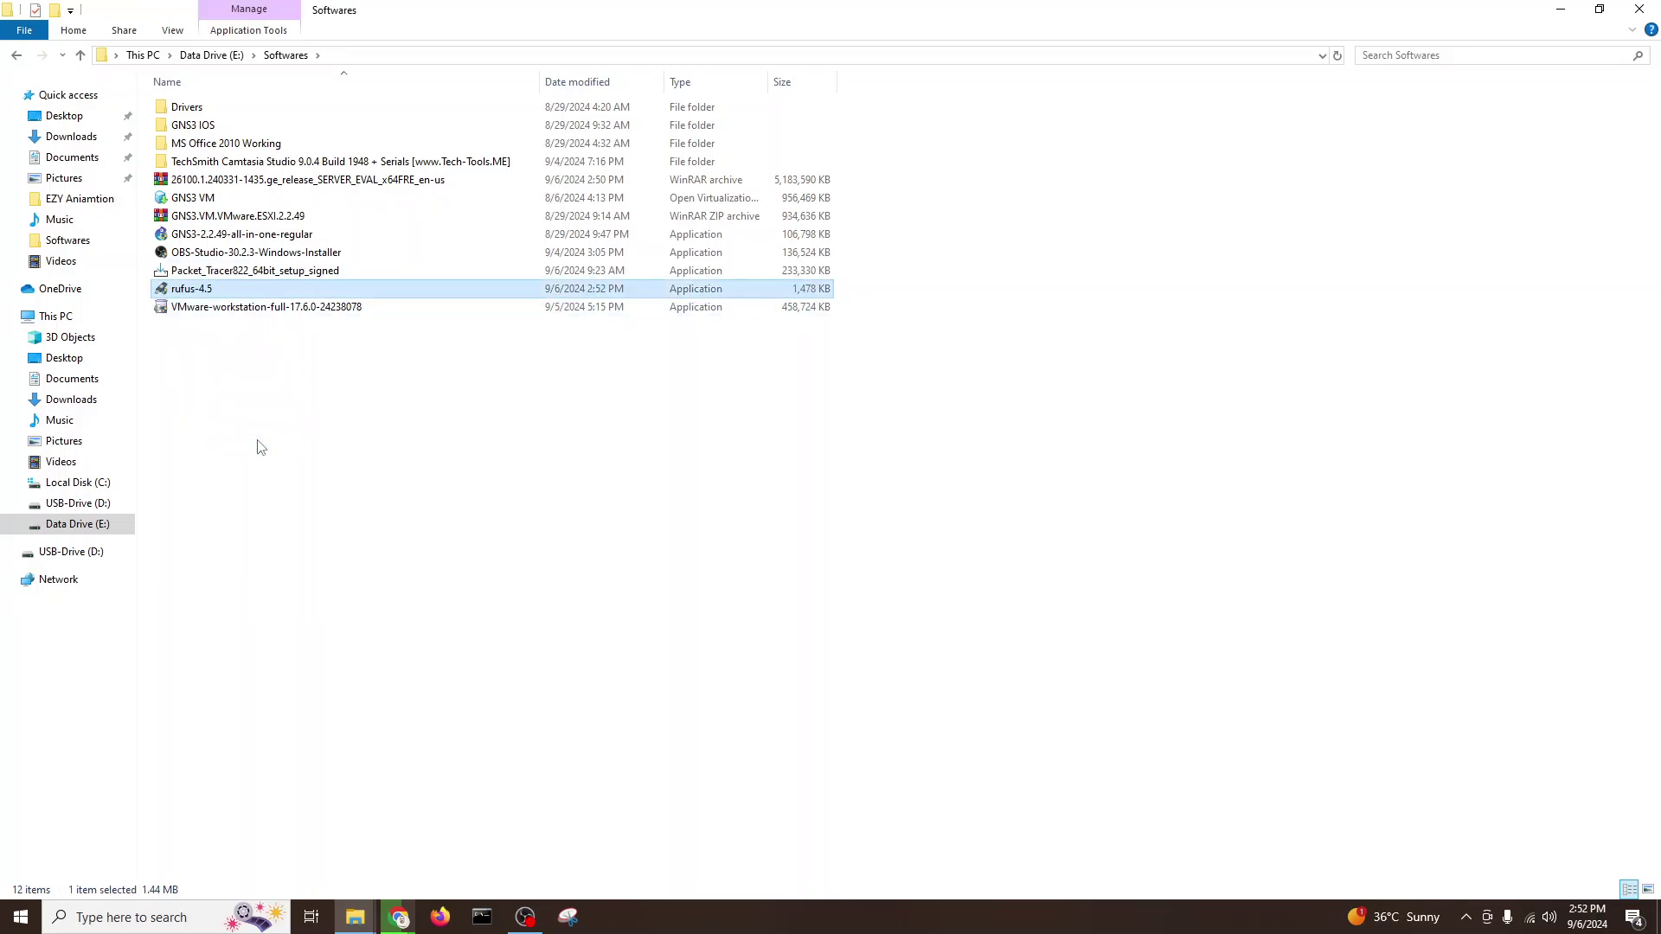
left_click(308, 184)
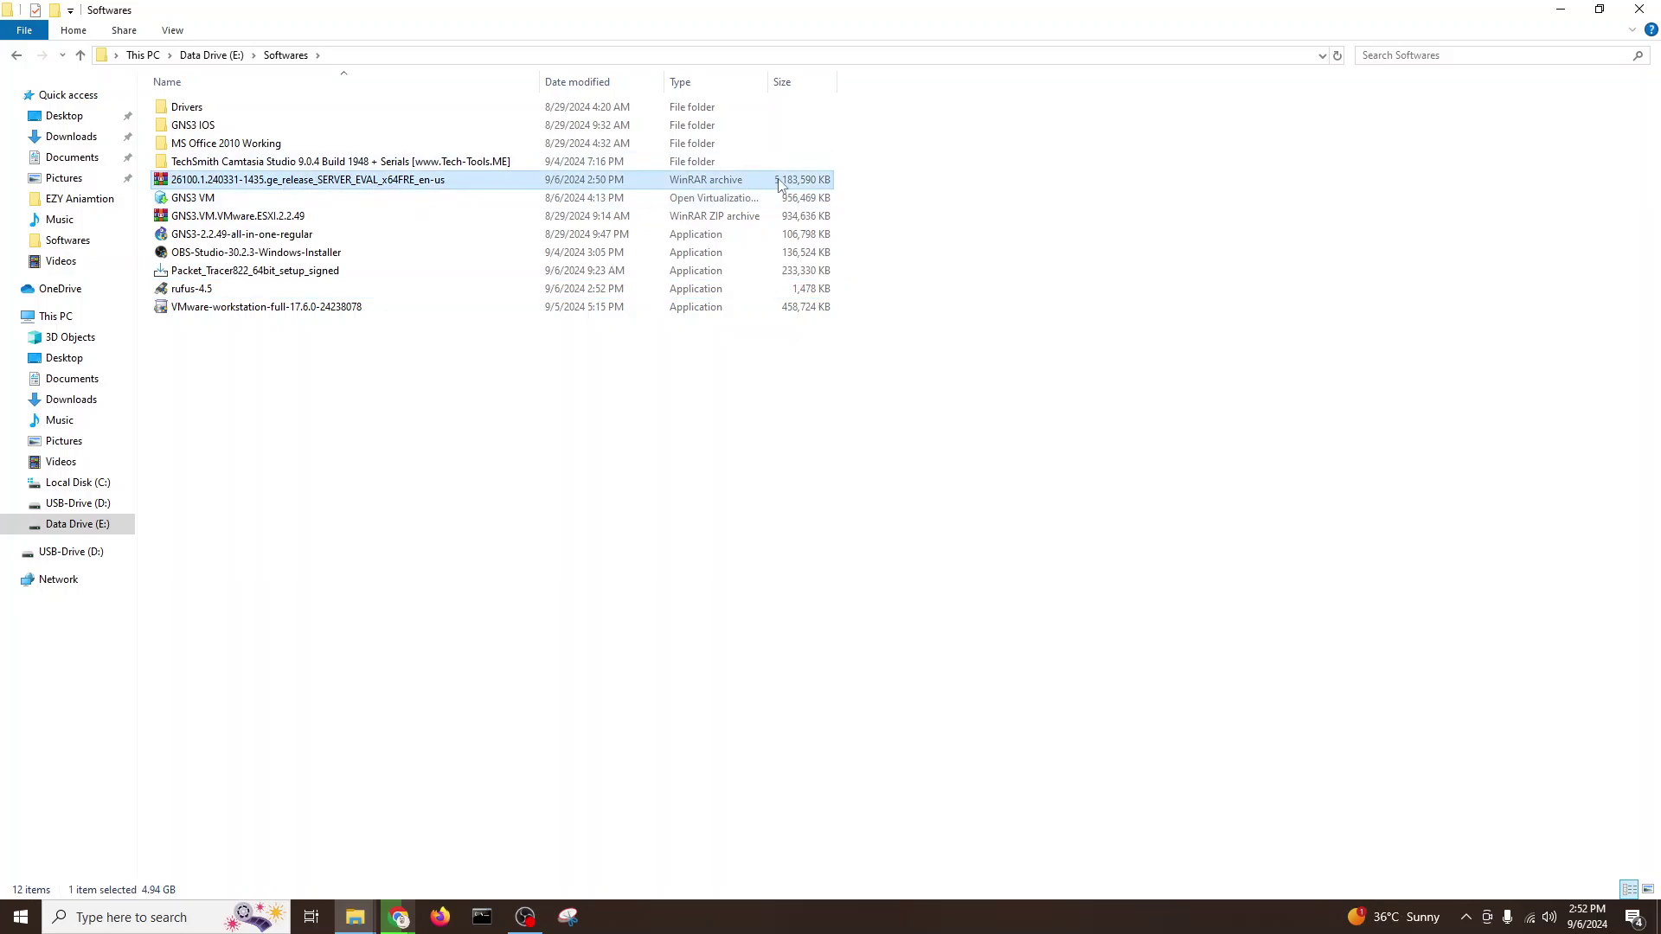
right_click(429, 181)
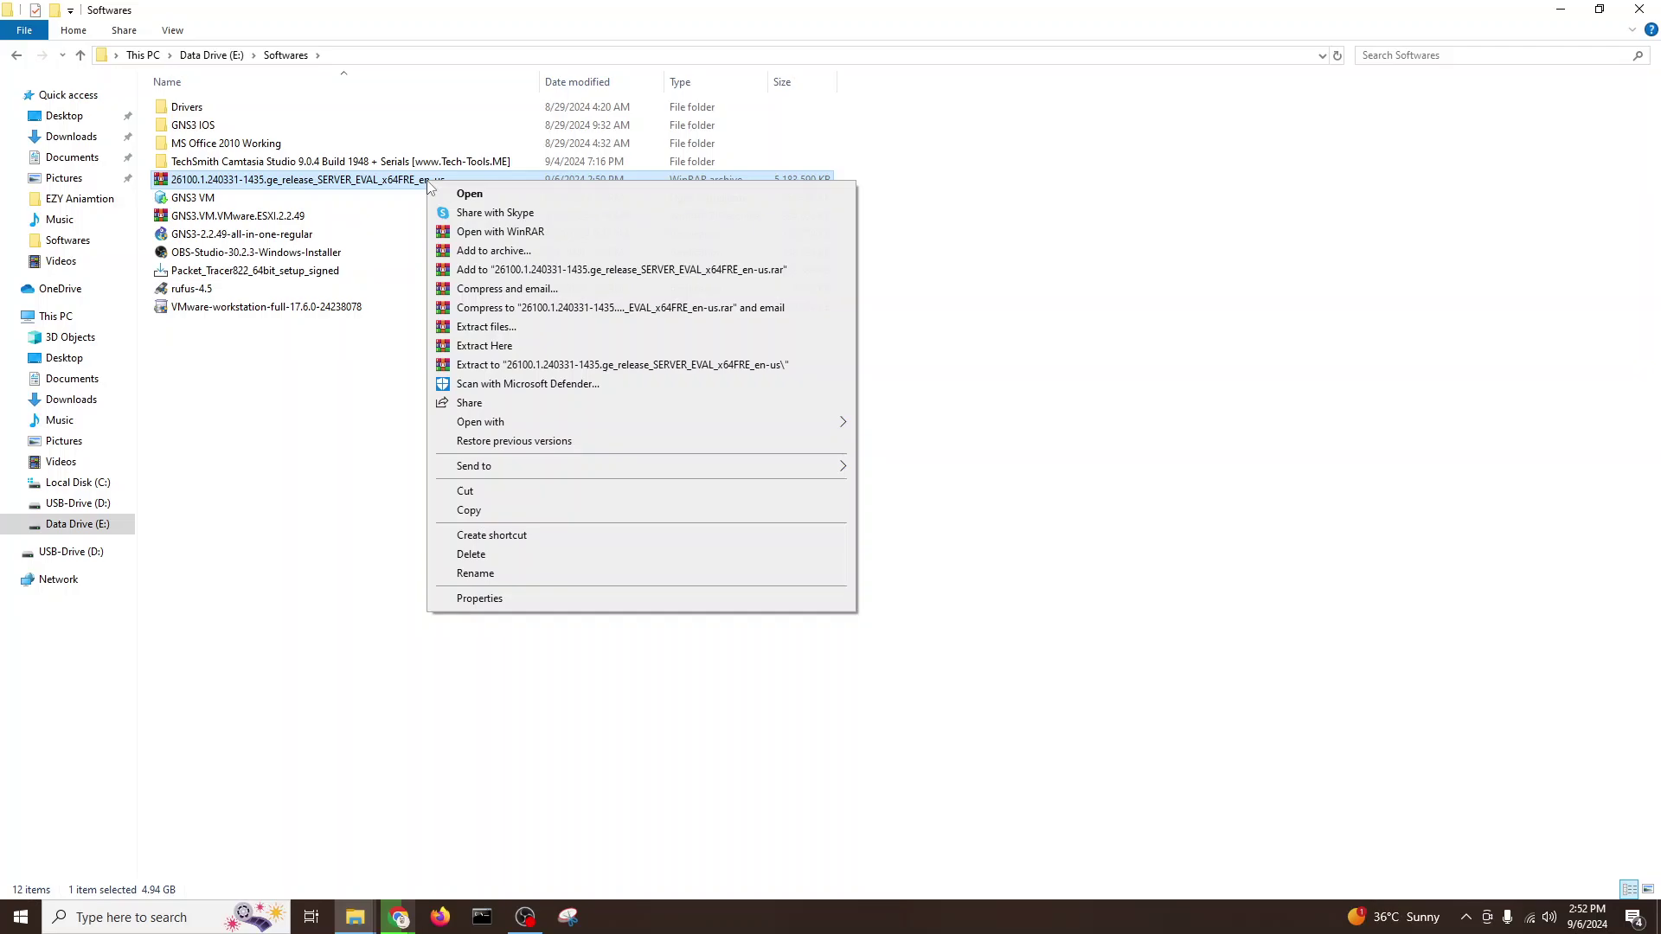
left_click(479, 598)
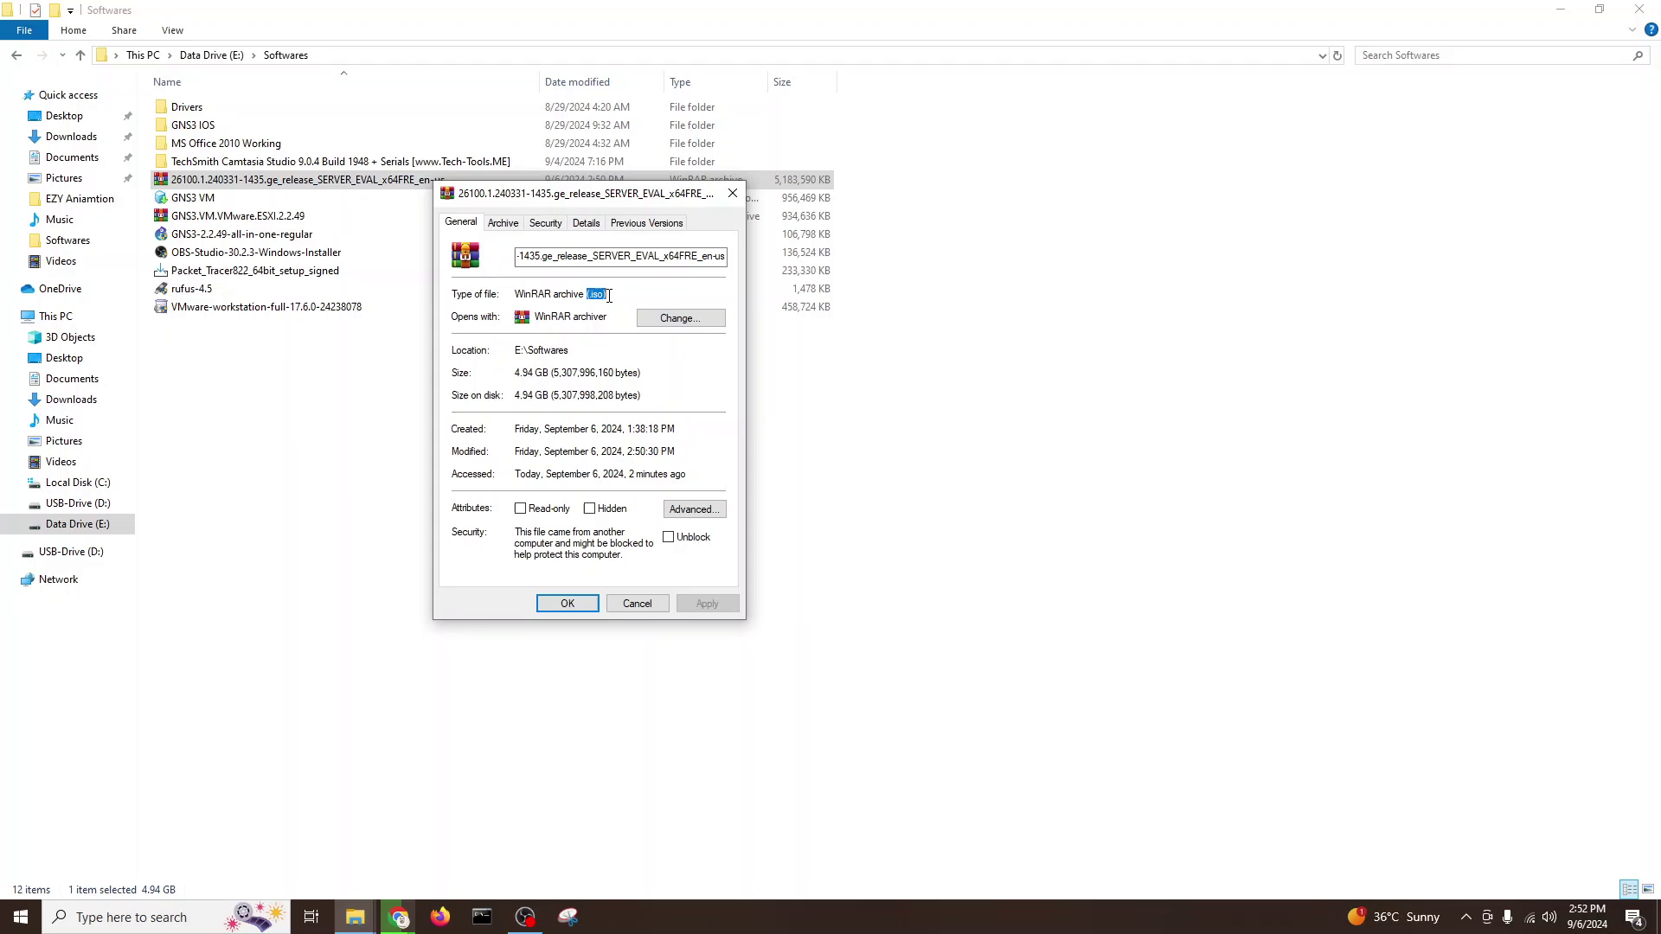
left_click(628, 607)
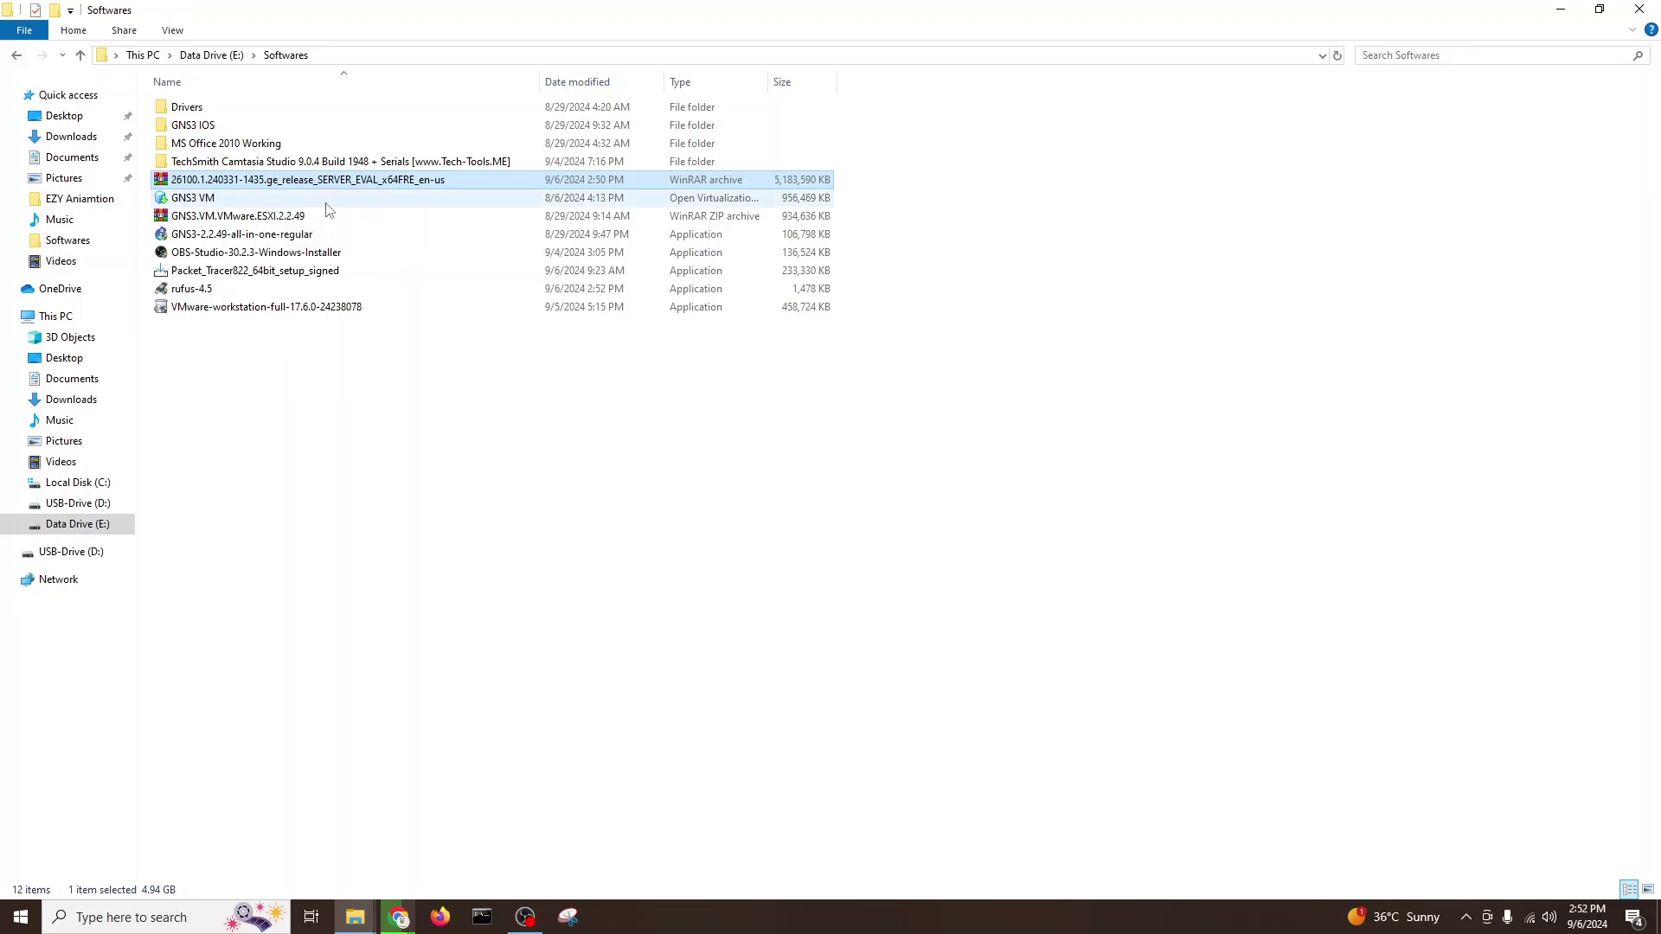
left_click(507, 587)
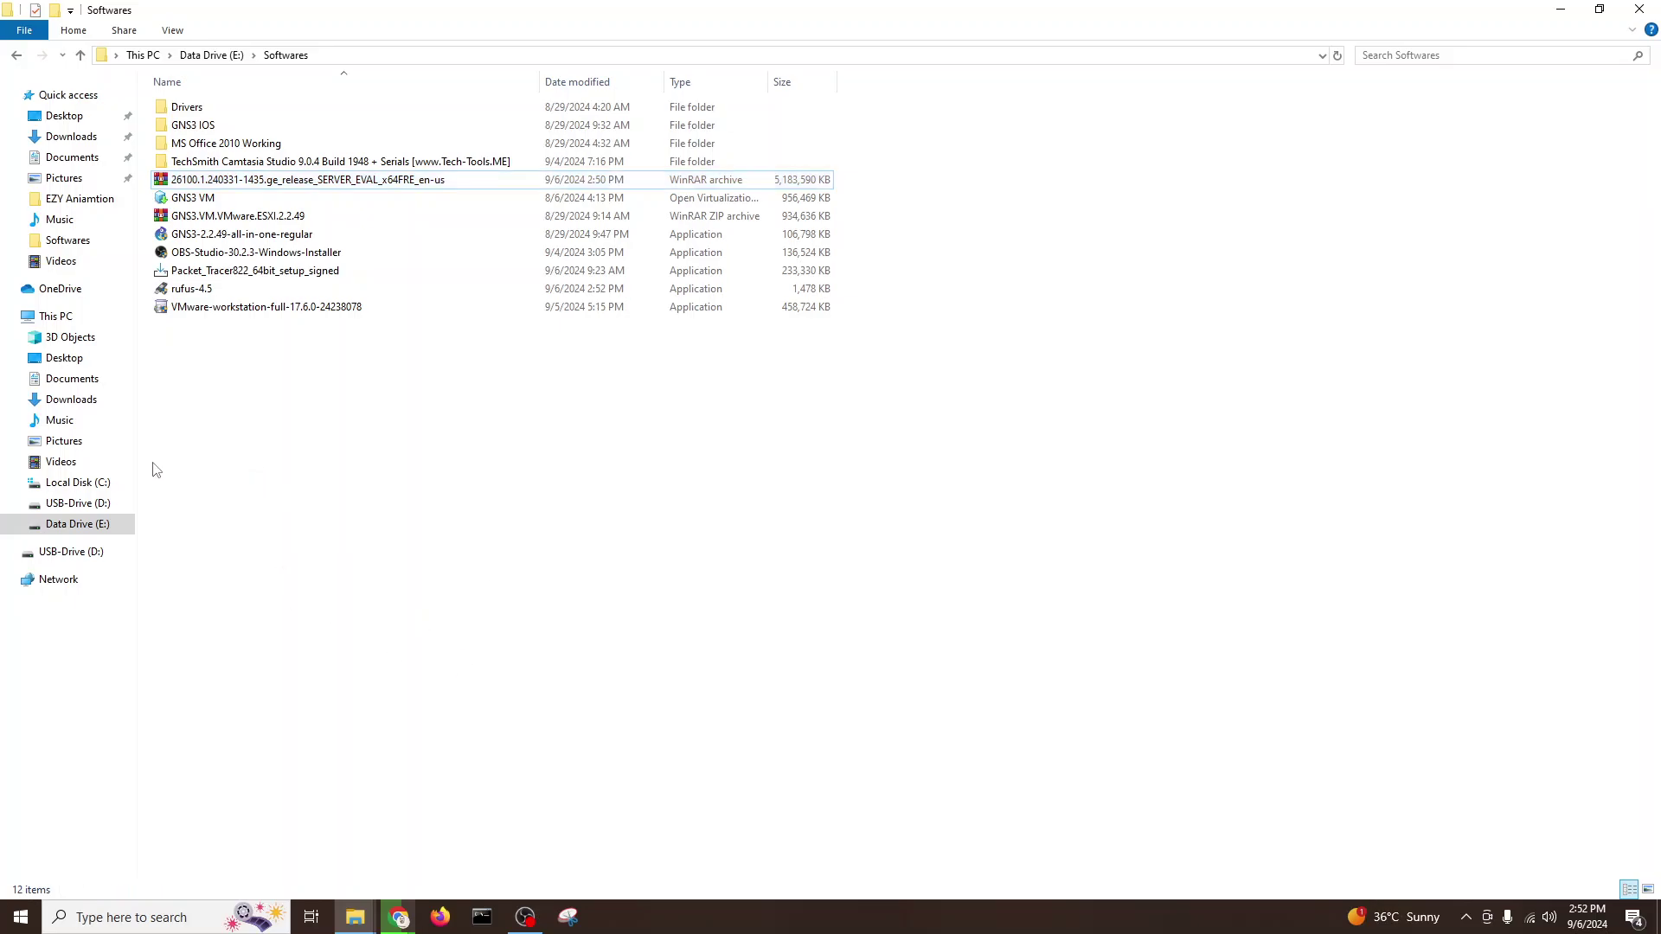
left_click(57, 318)
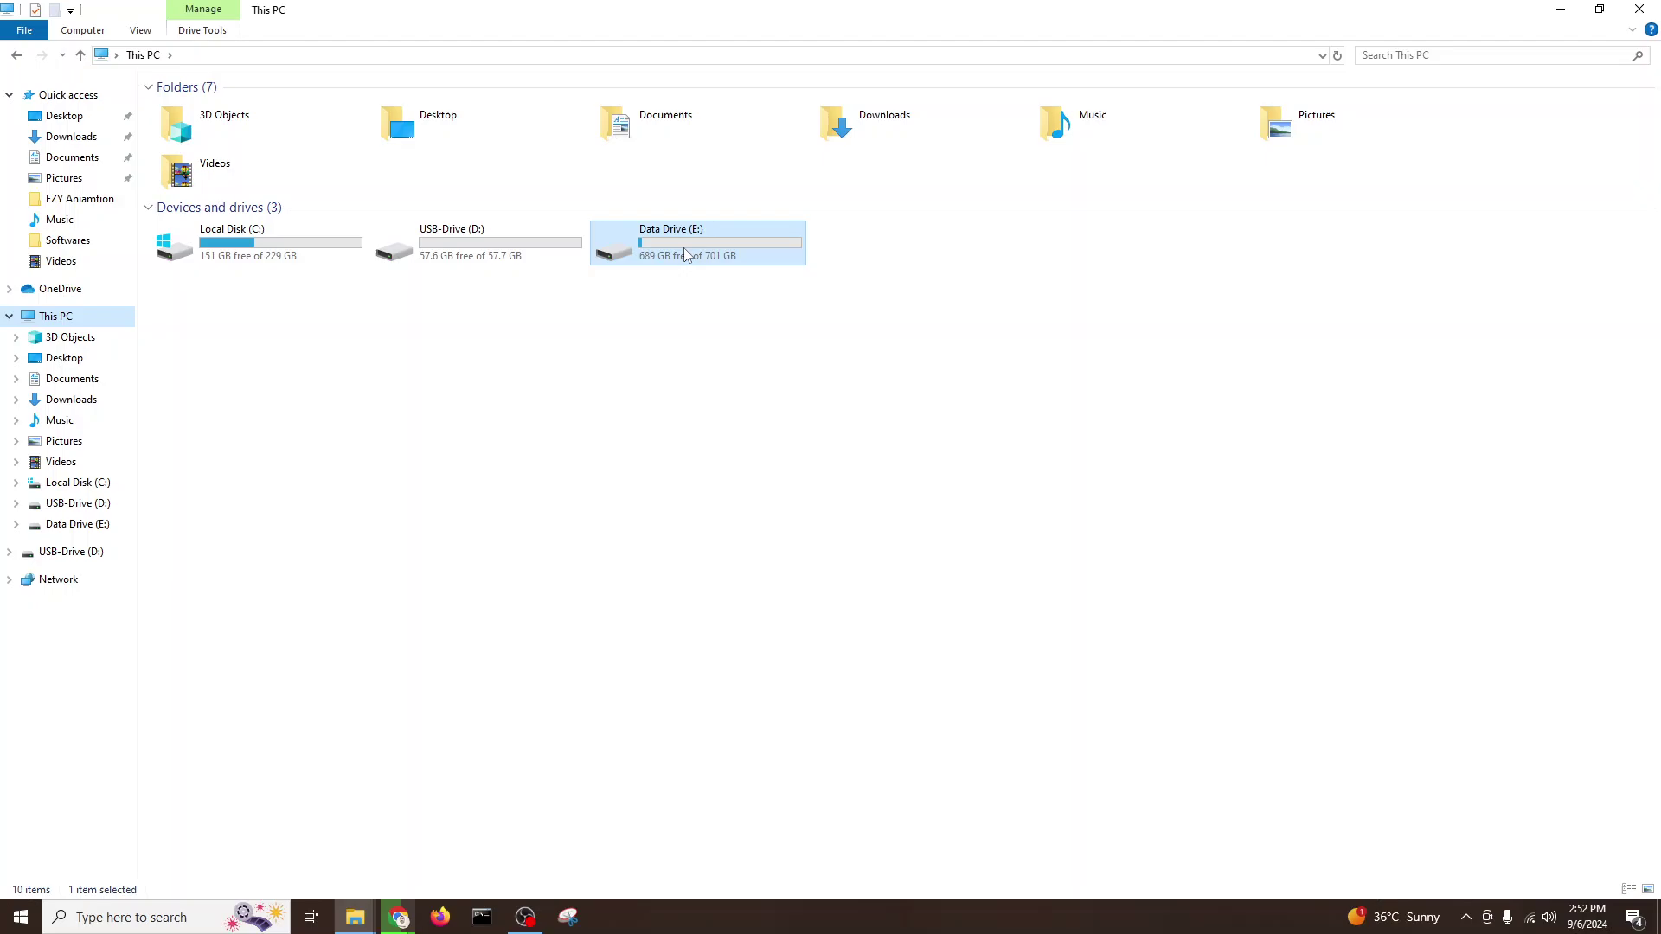
Check USB-Drive (D:) free space, then launch rufus-4.5 from E:\Softwares
left_click(490, 256)
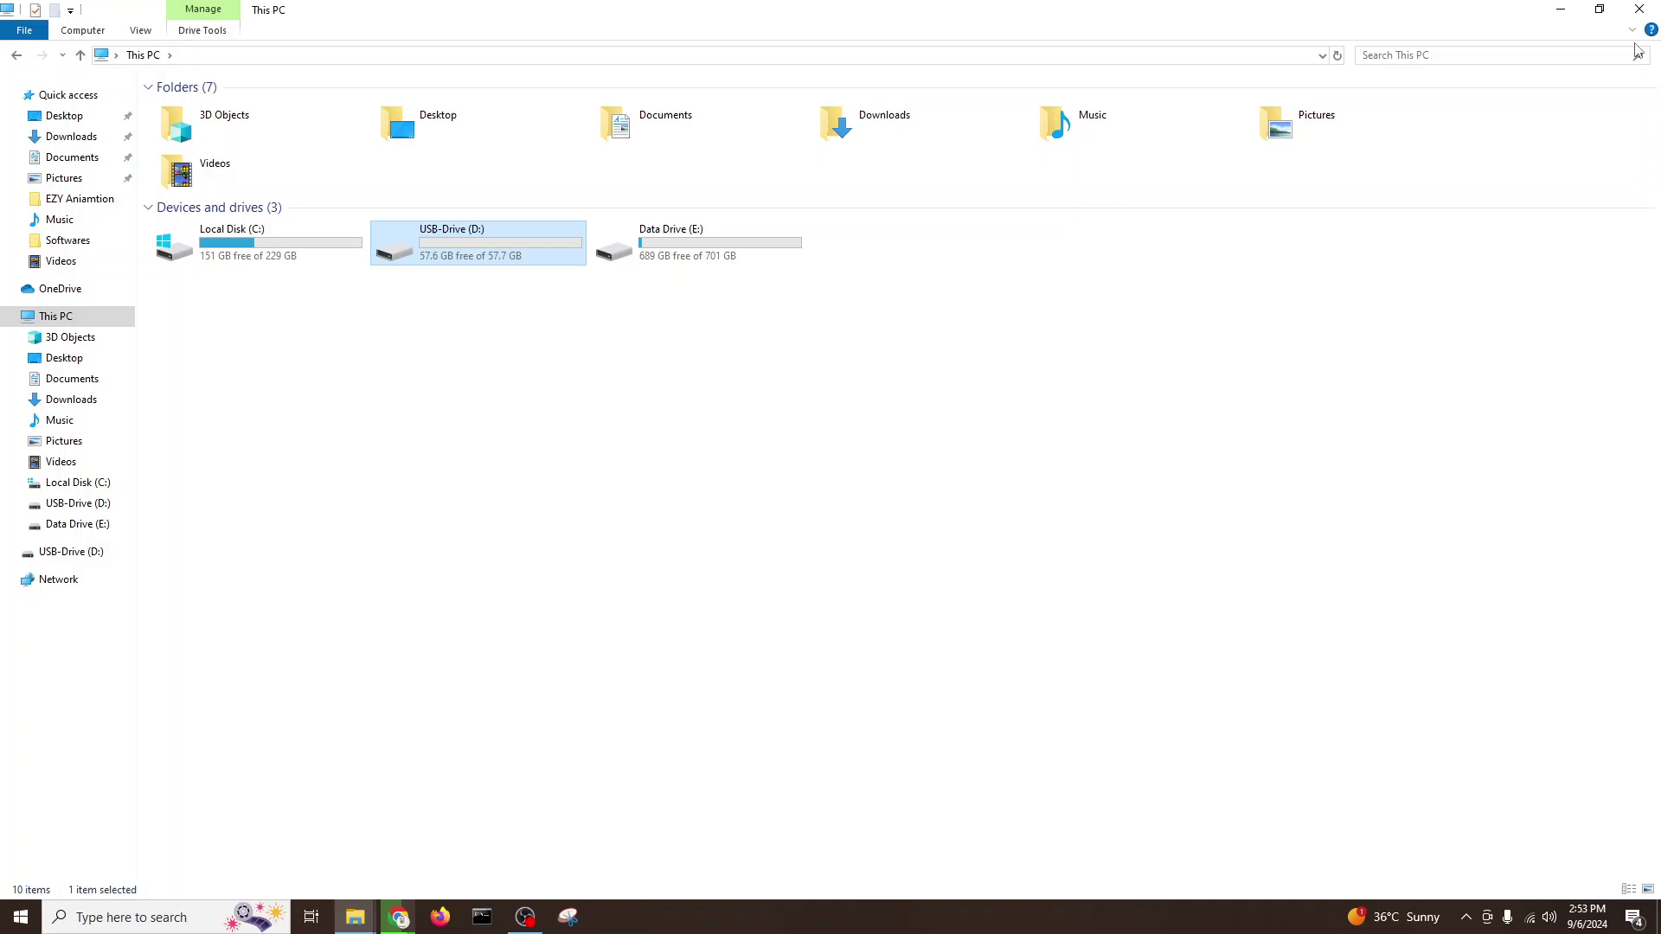
left_click(1640, 9)
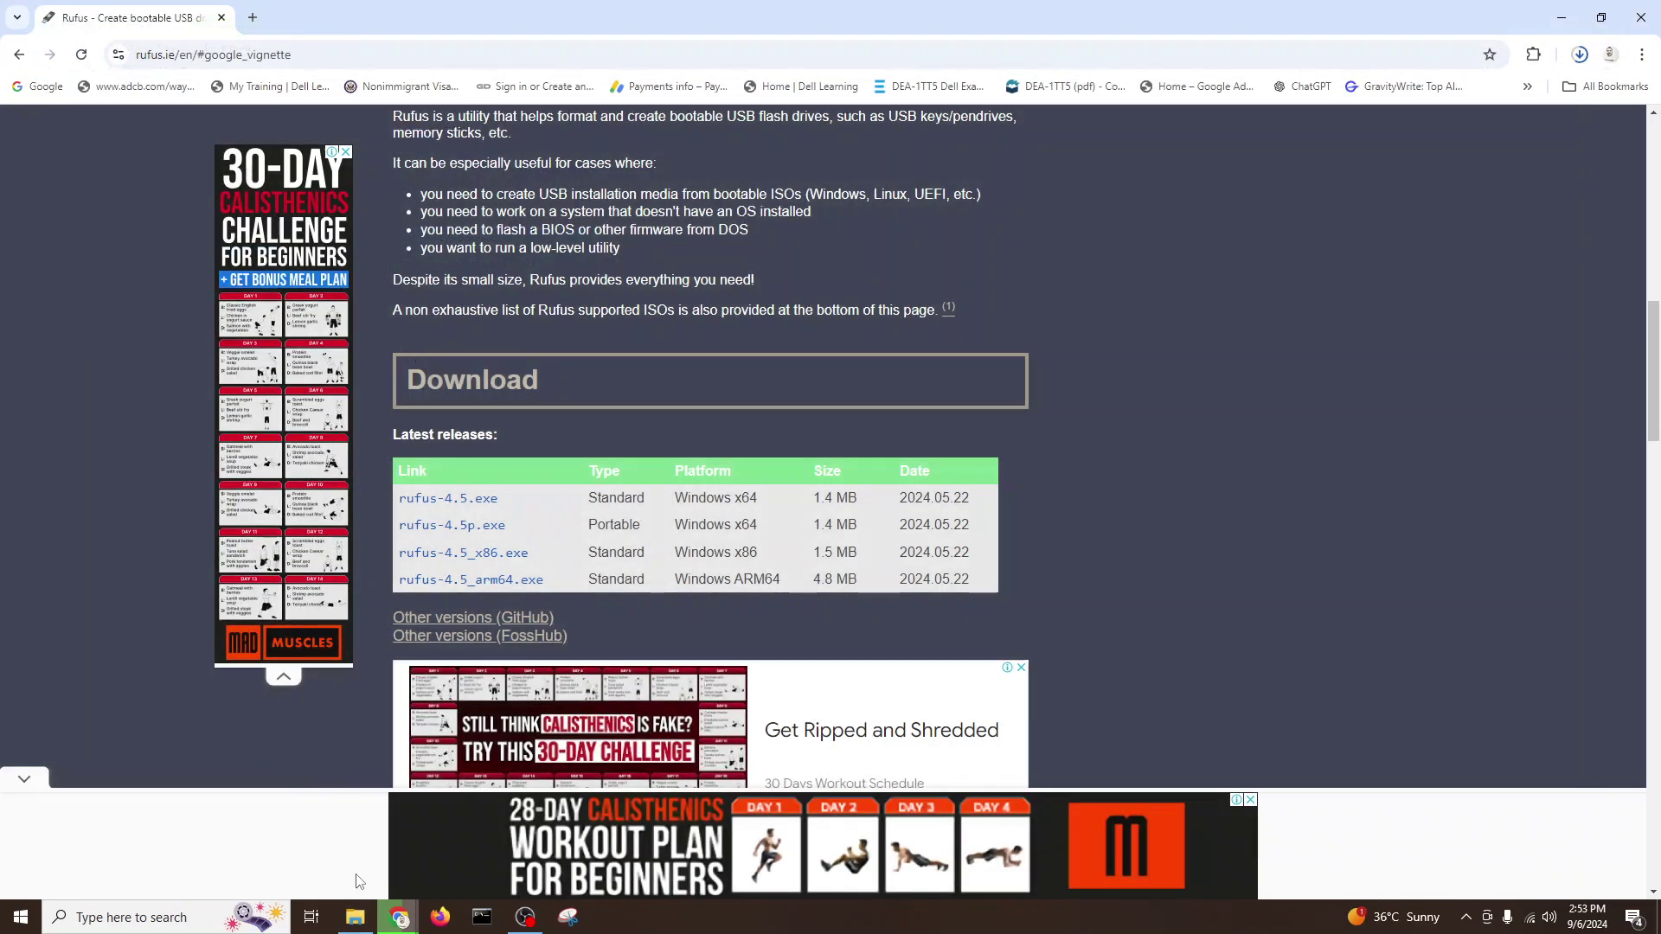
left_click(356, 917)
double_click(669, 262)
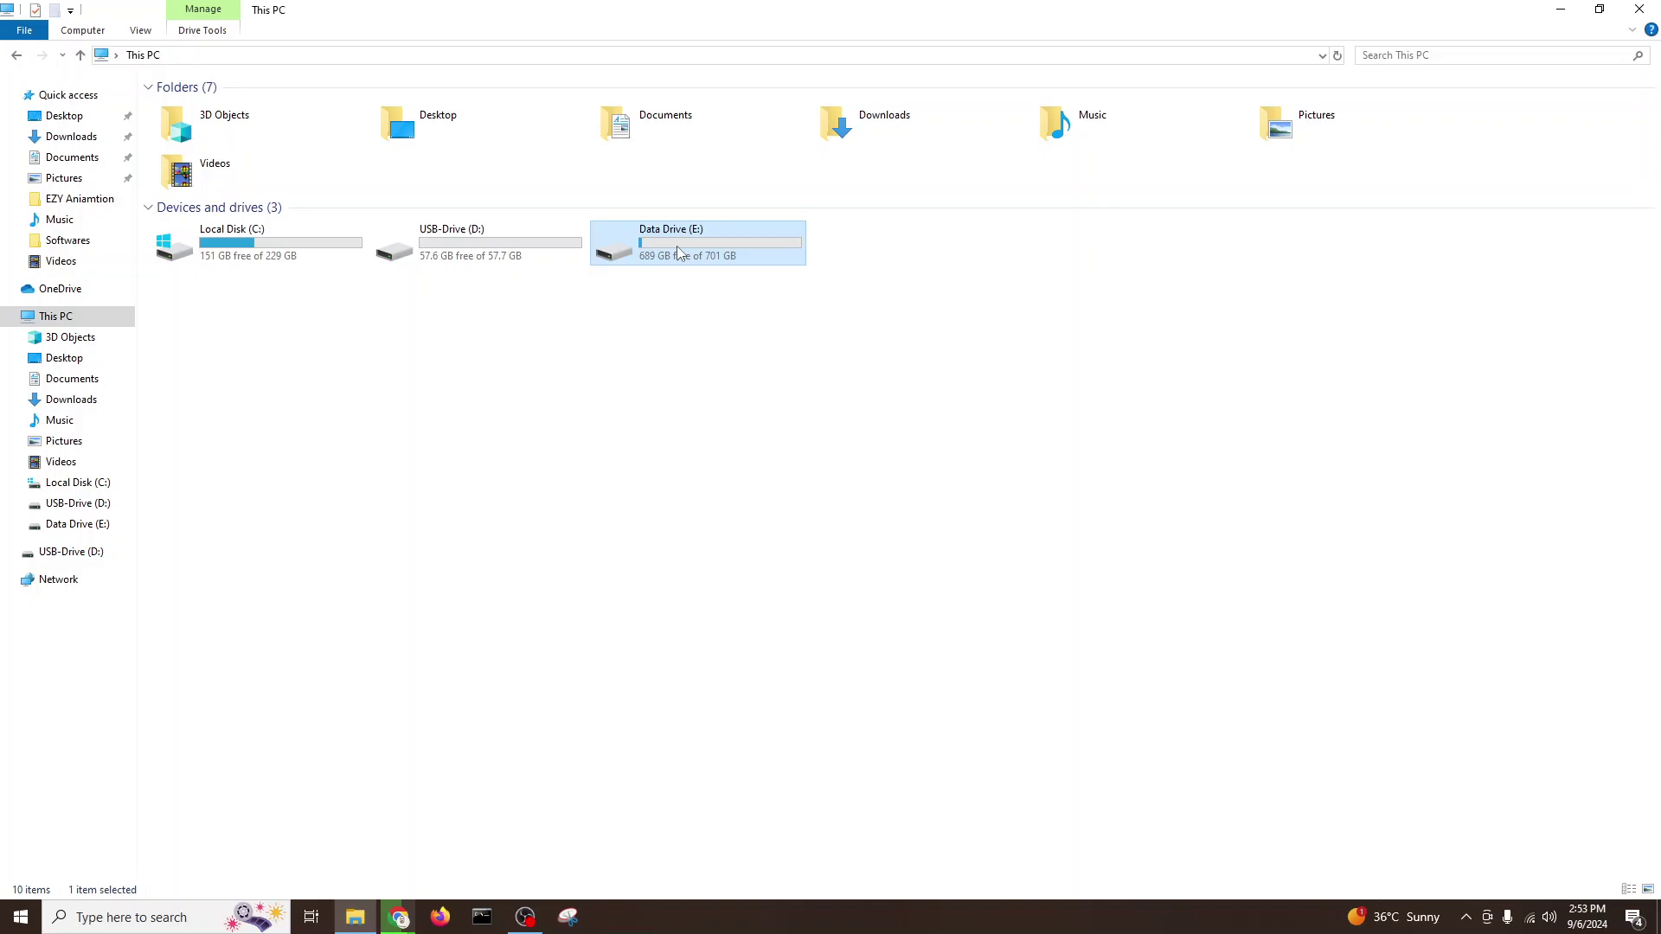
double_click(211, 125)
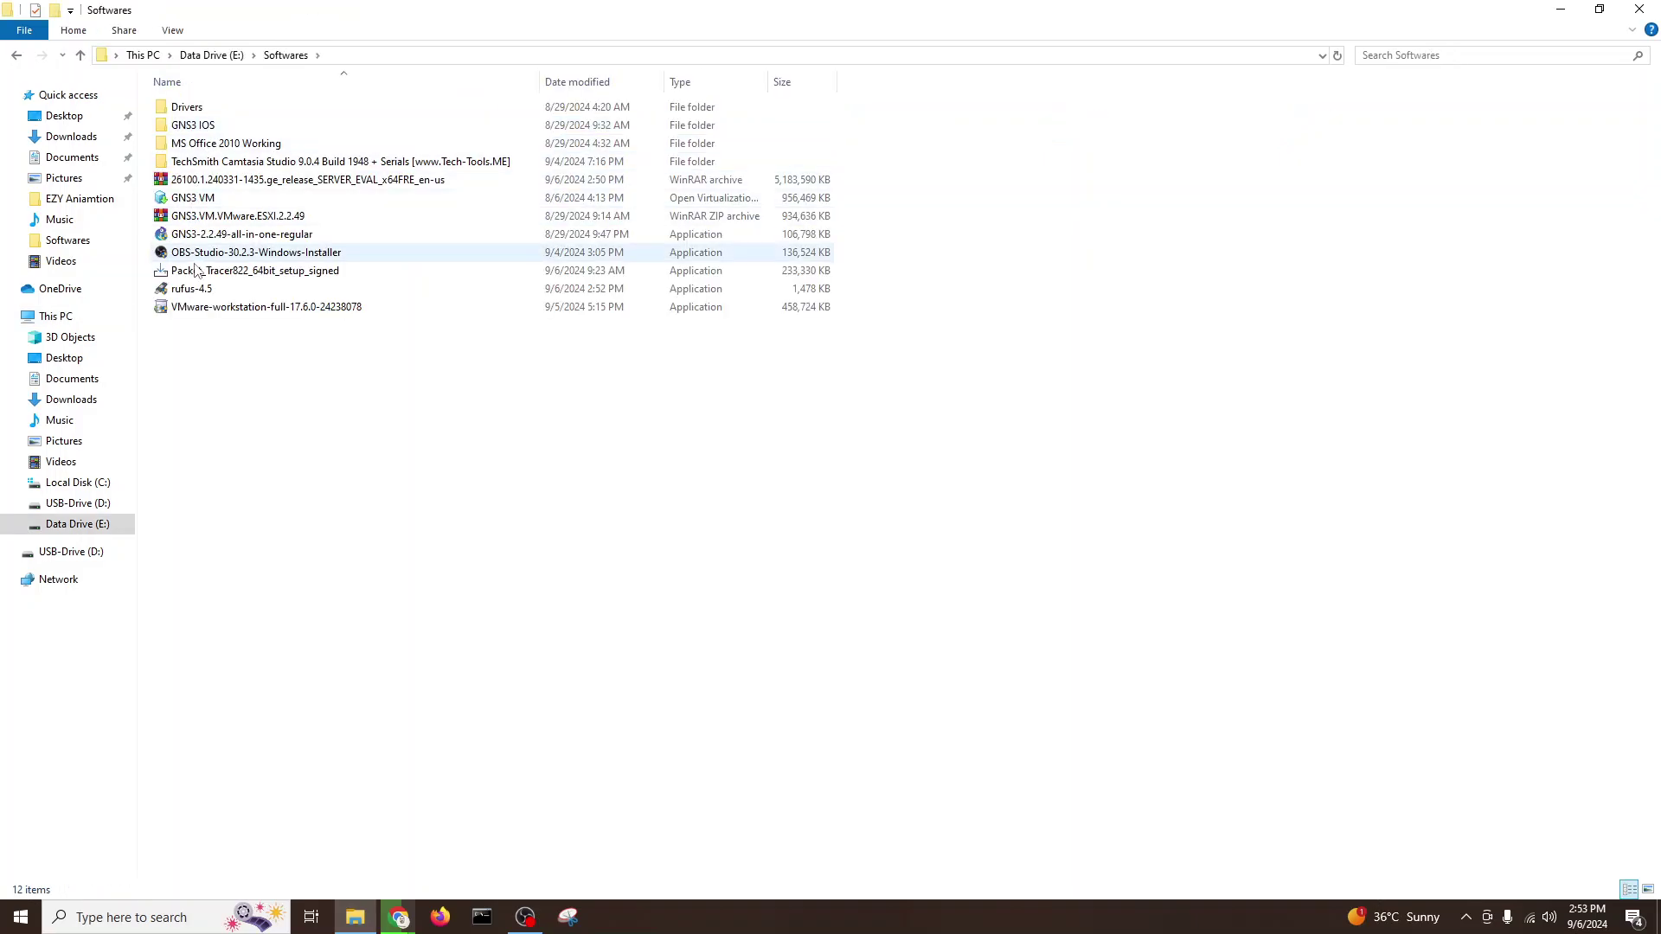
double_click(191, 291)
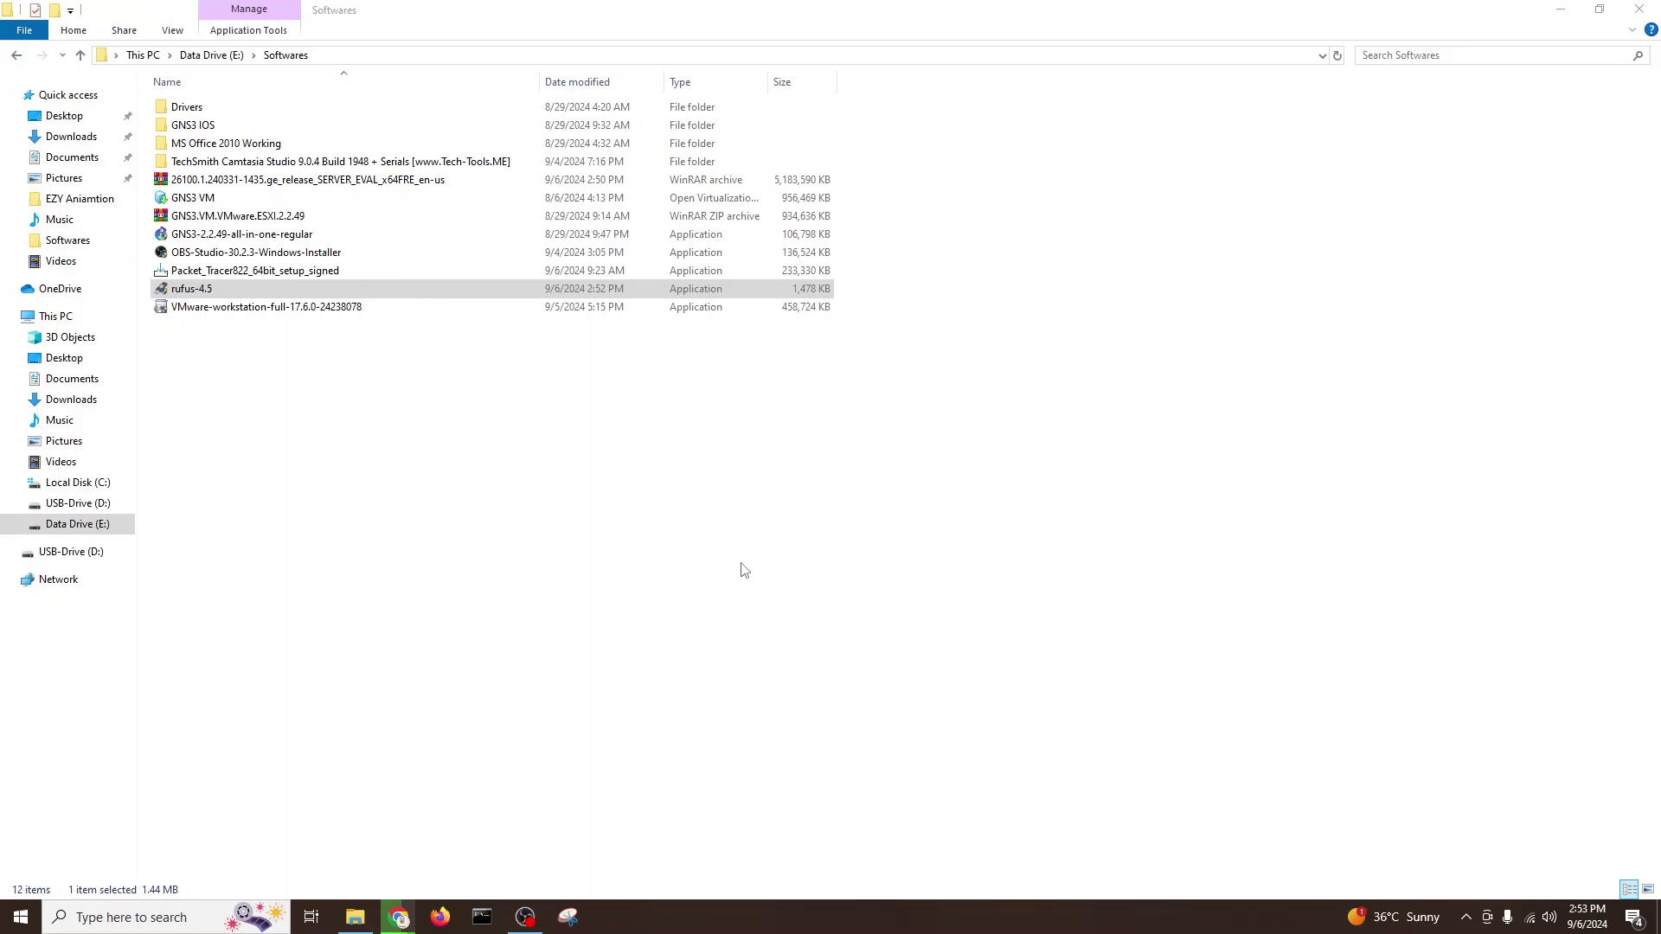
Reposition the Rufus window and clear the other windows off the desktop
left_click_drag(823, 190, 701, 256)
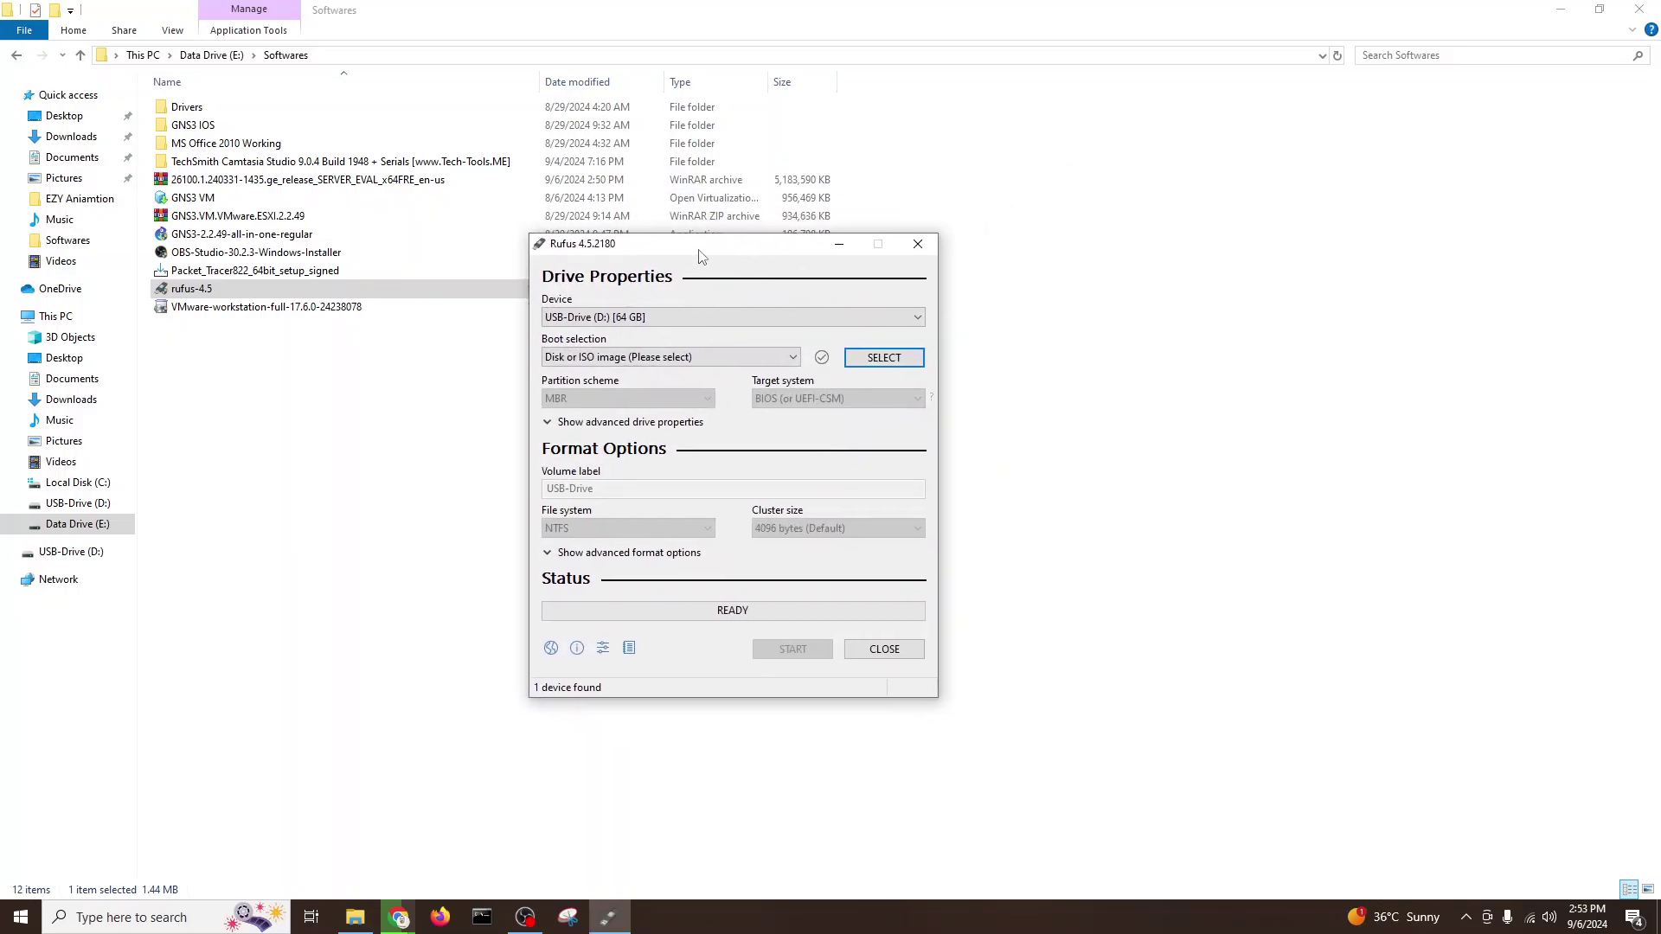
left_click(1613, 8)
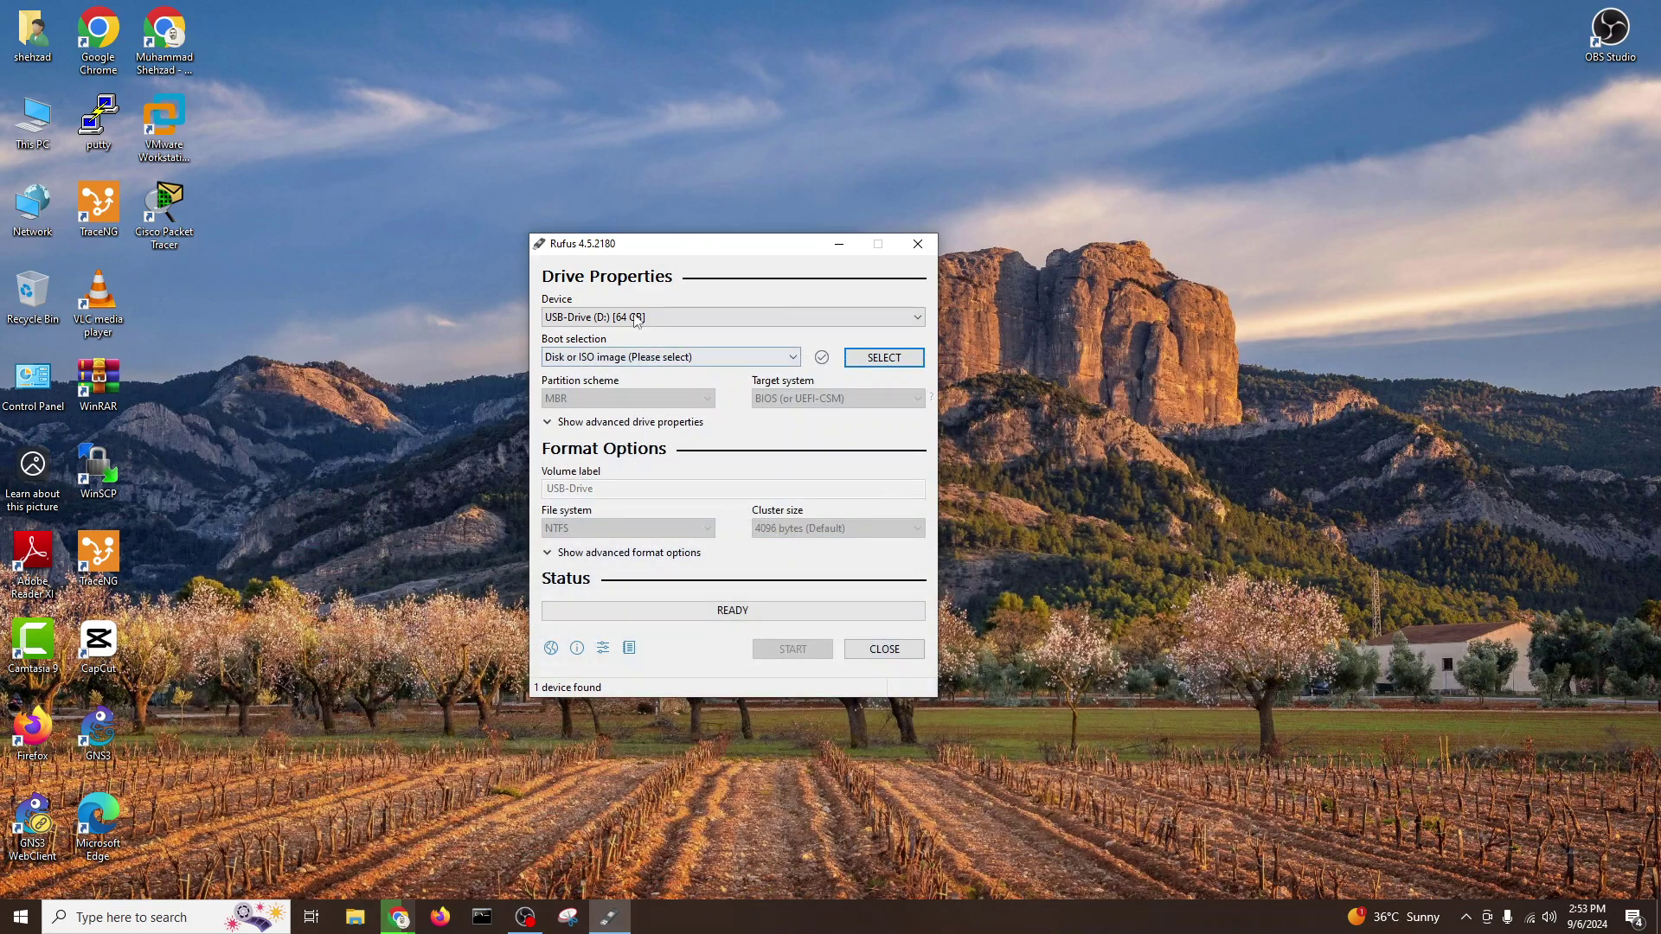
left_click_drag(660, 245, 631, 188)
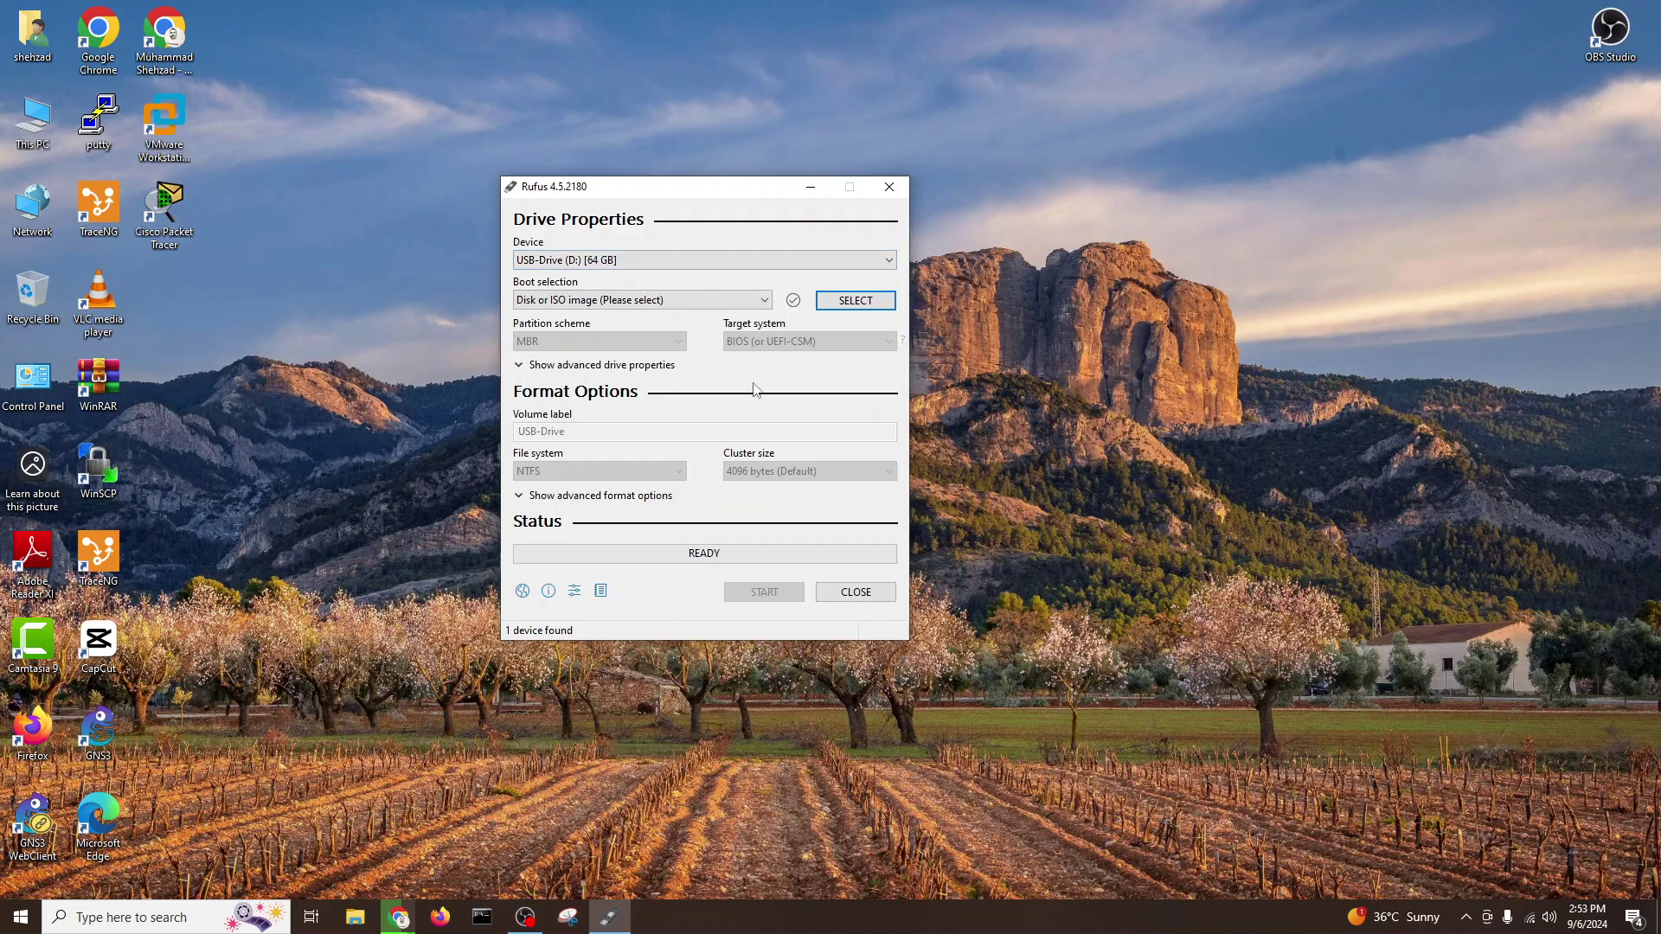
Load the Windows Server evaluation ISO from E:\Softwares as the boot selection
left_click(840, 308)
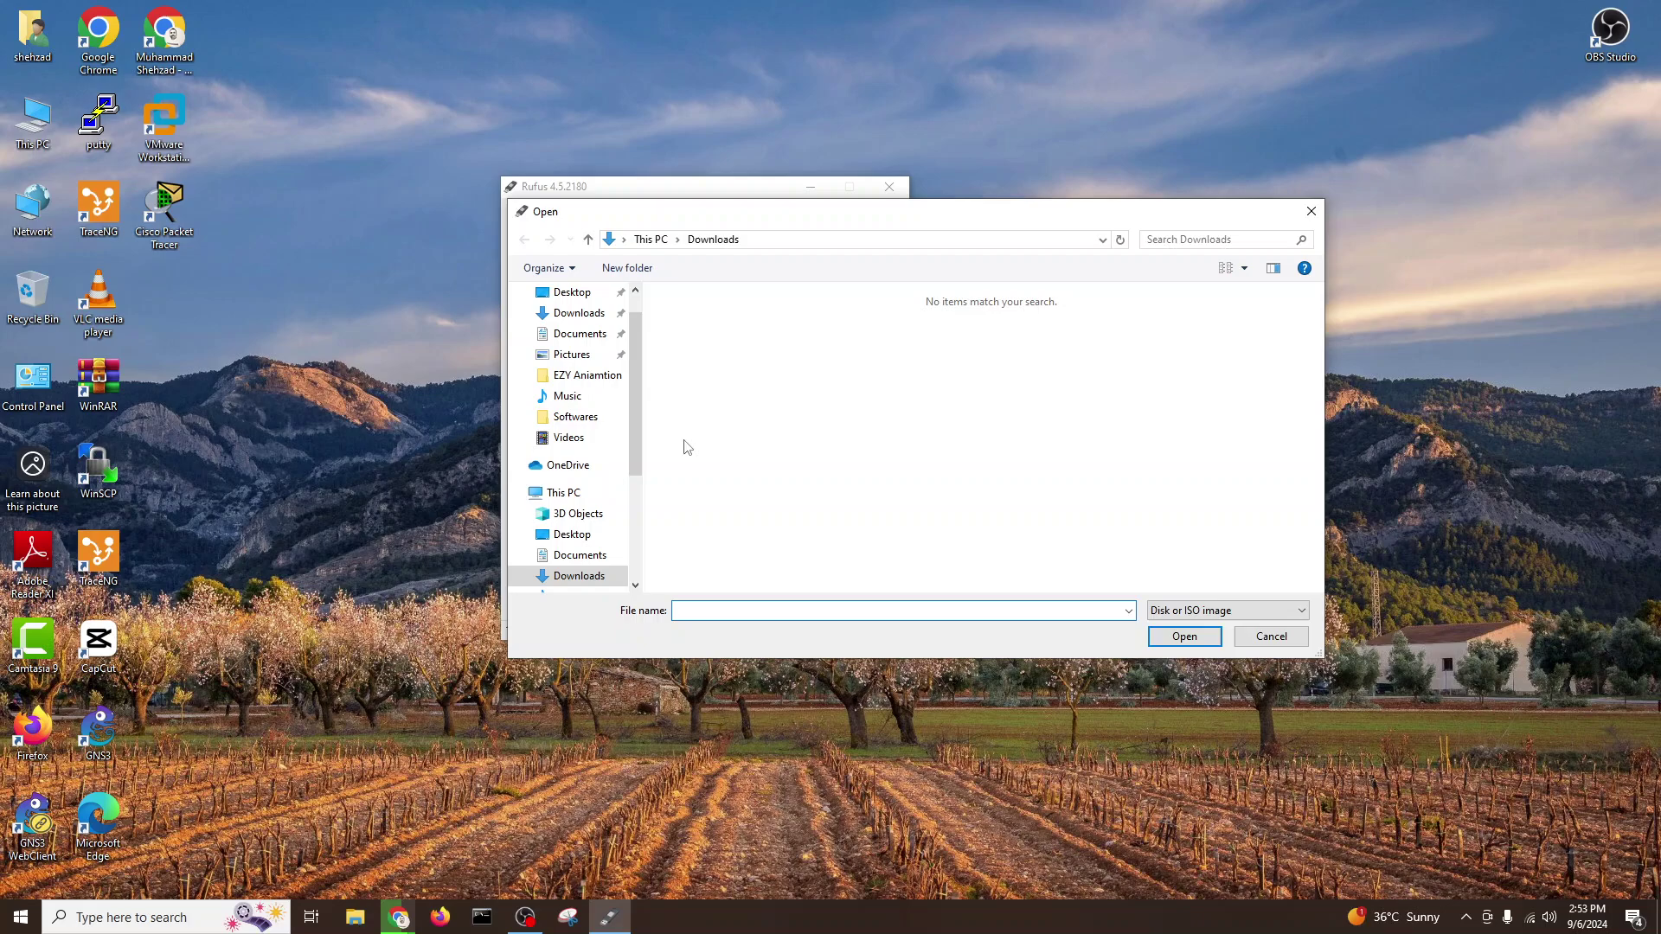
left_click_drag(632, 437, 629, 542)
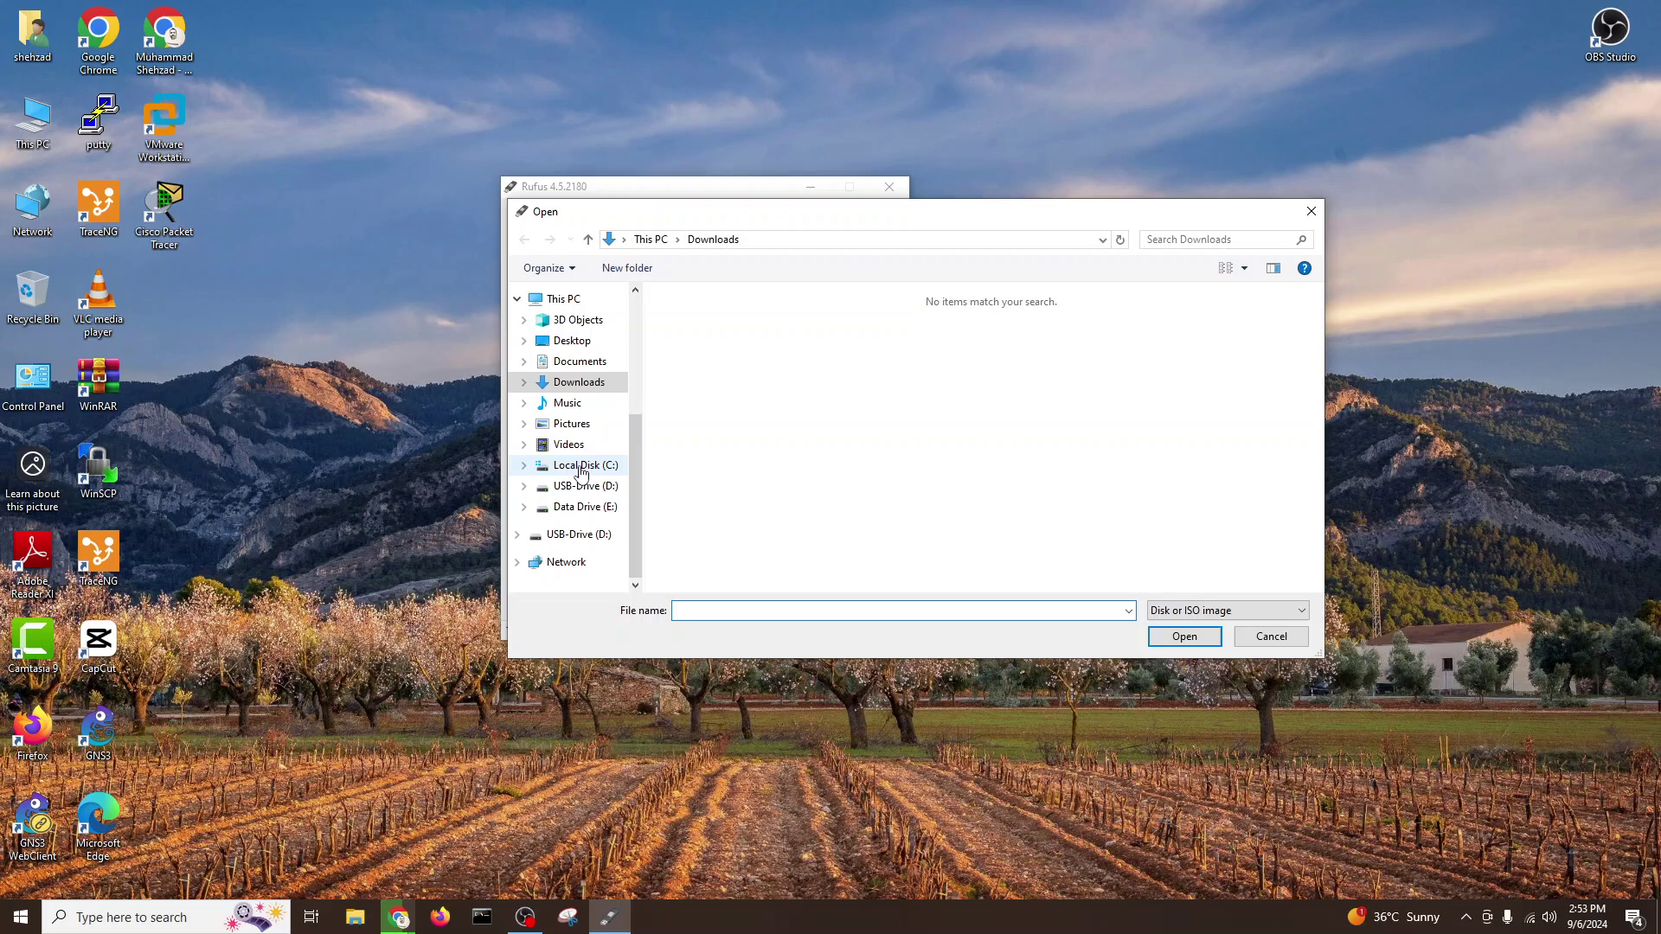
left_click(564, 301)
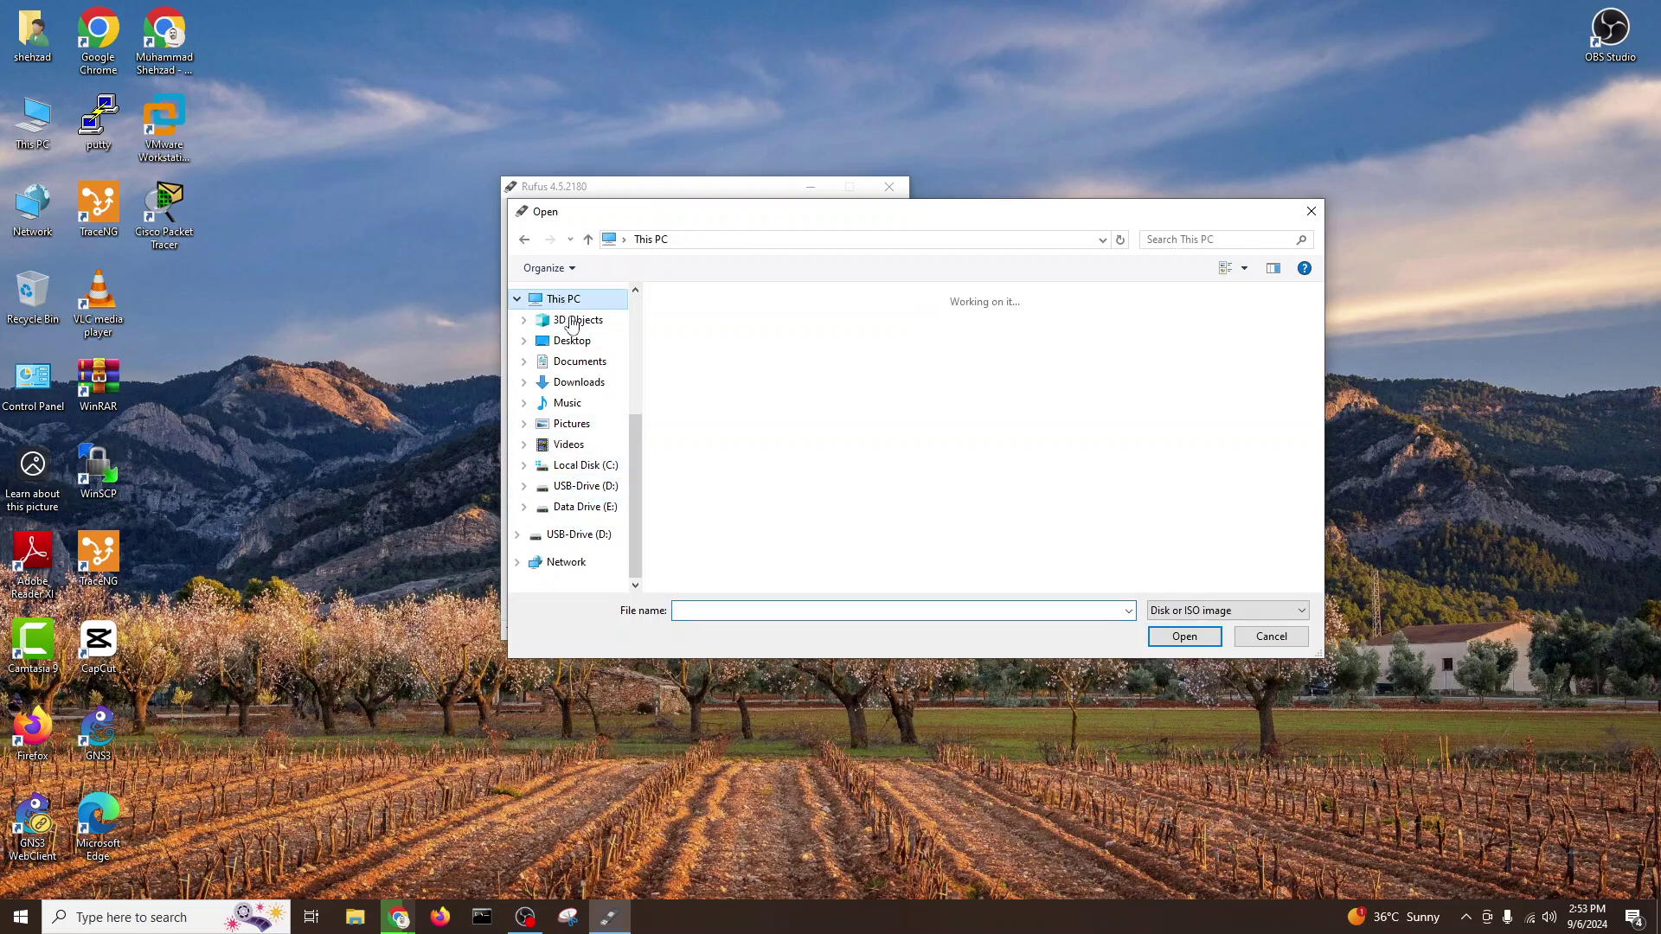
double_click(1172, 508)
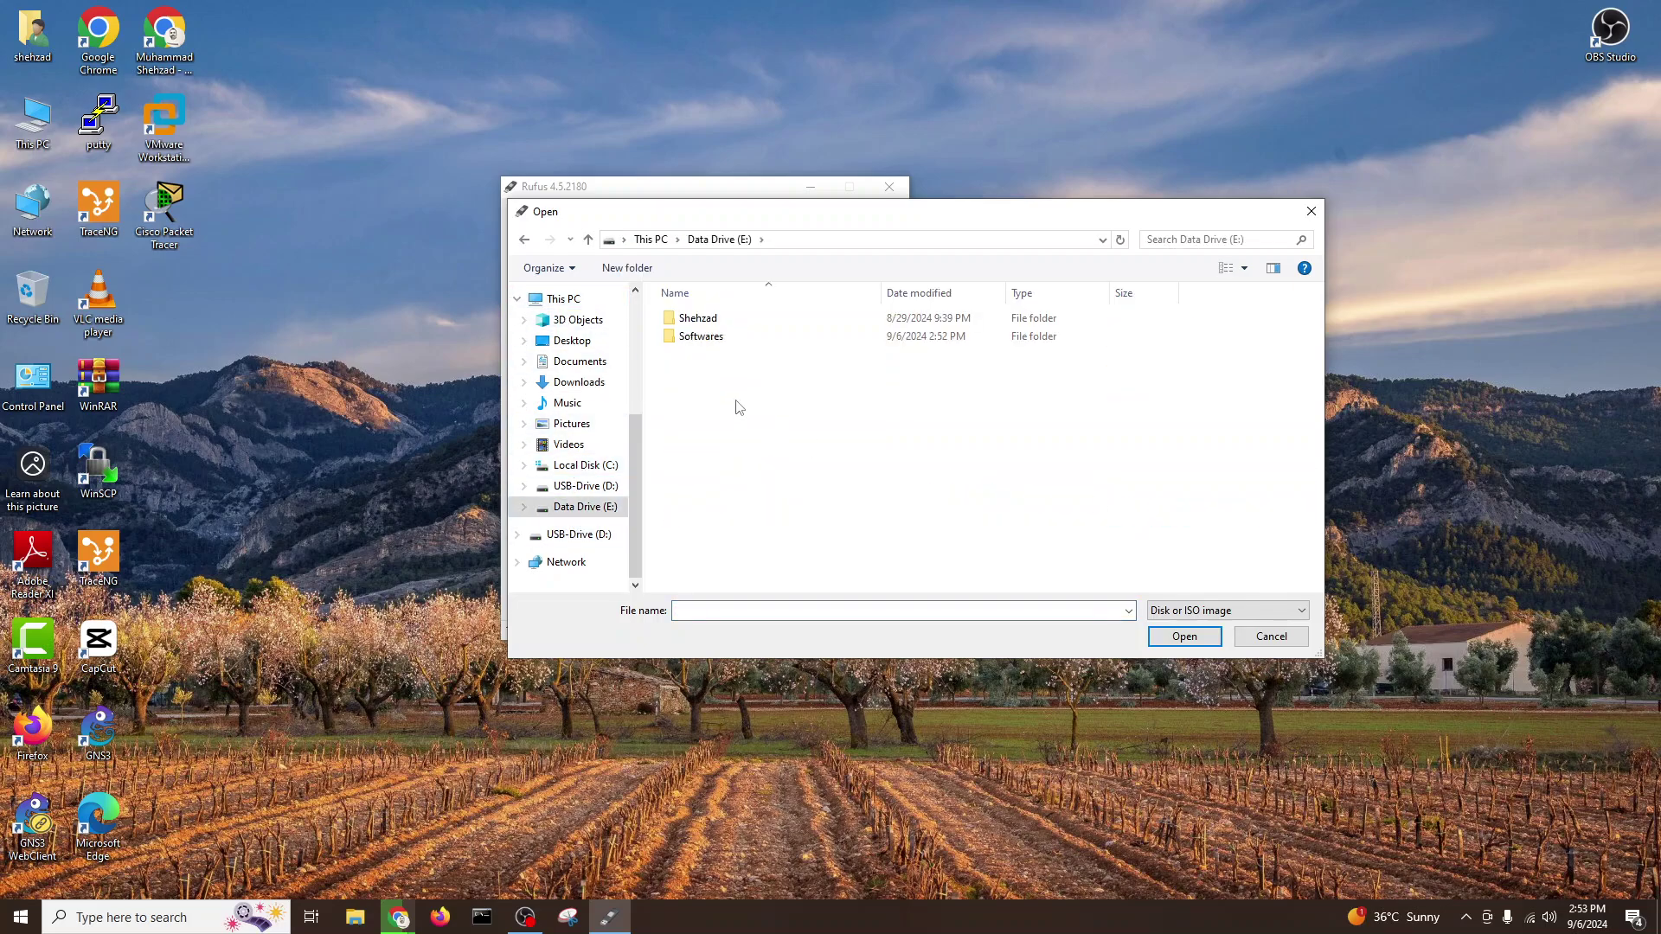
double_click(701, 338)
left_click(813, 373)
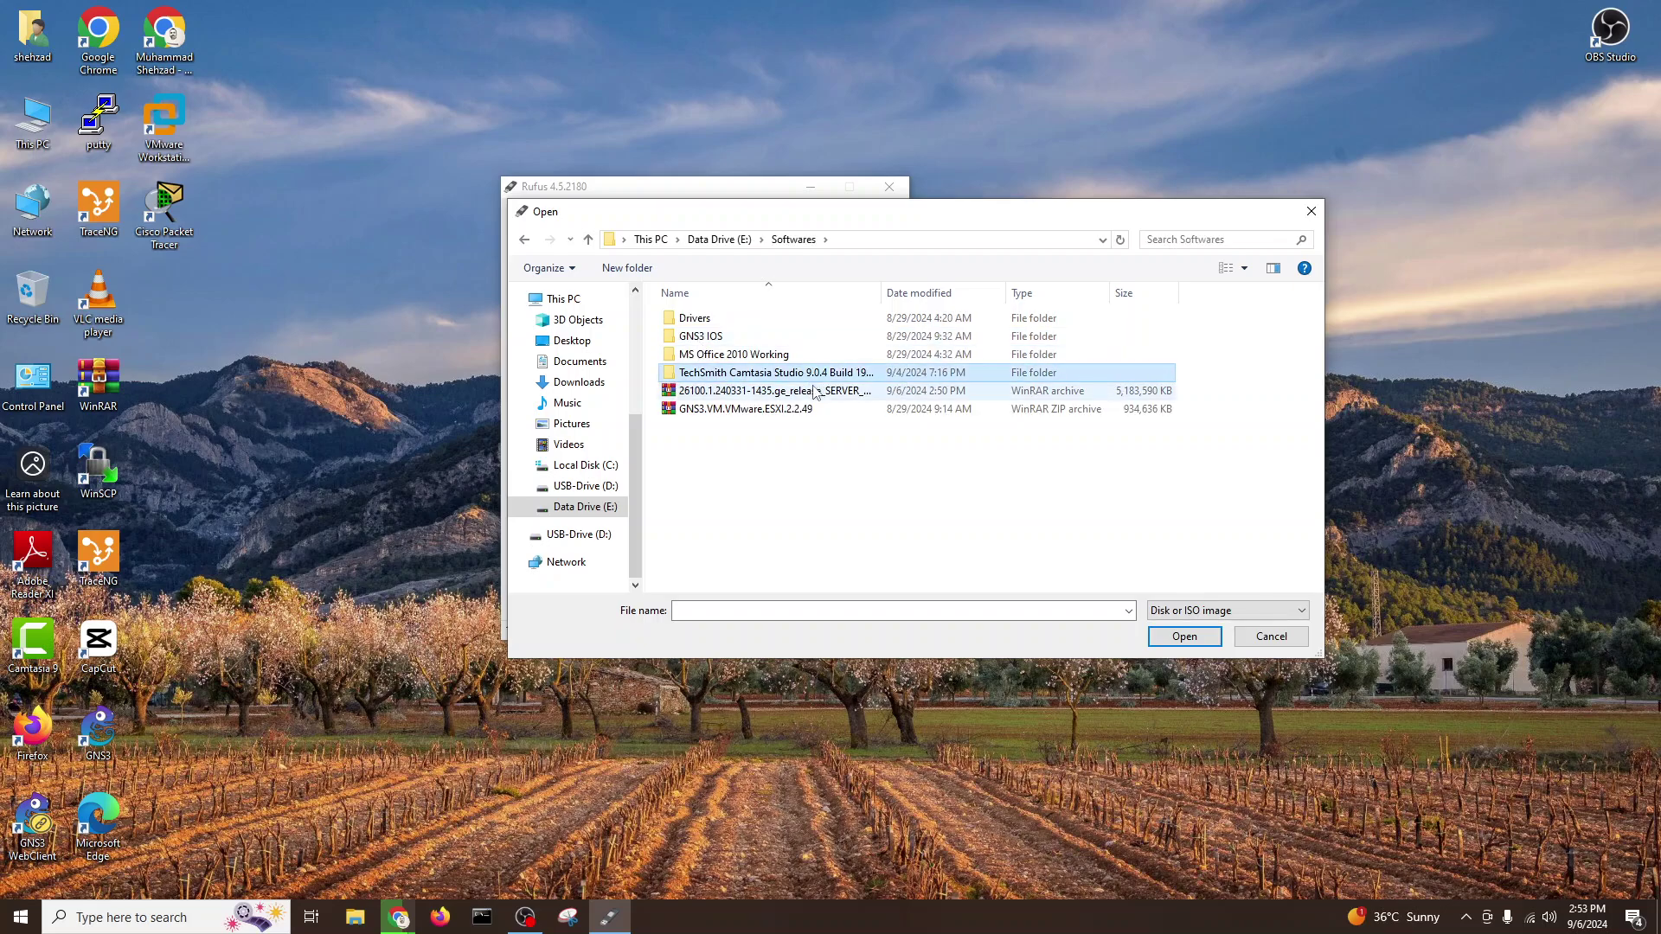
left_click(816, 392)
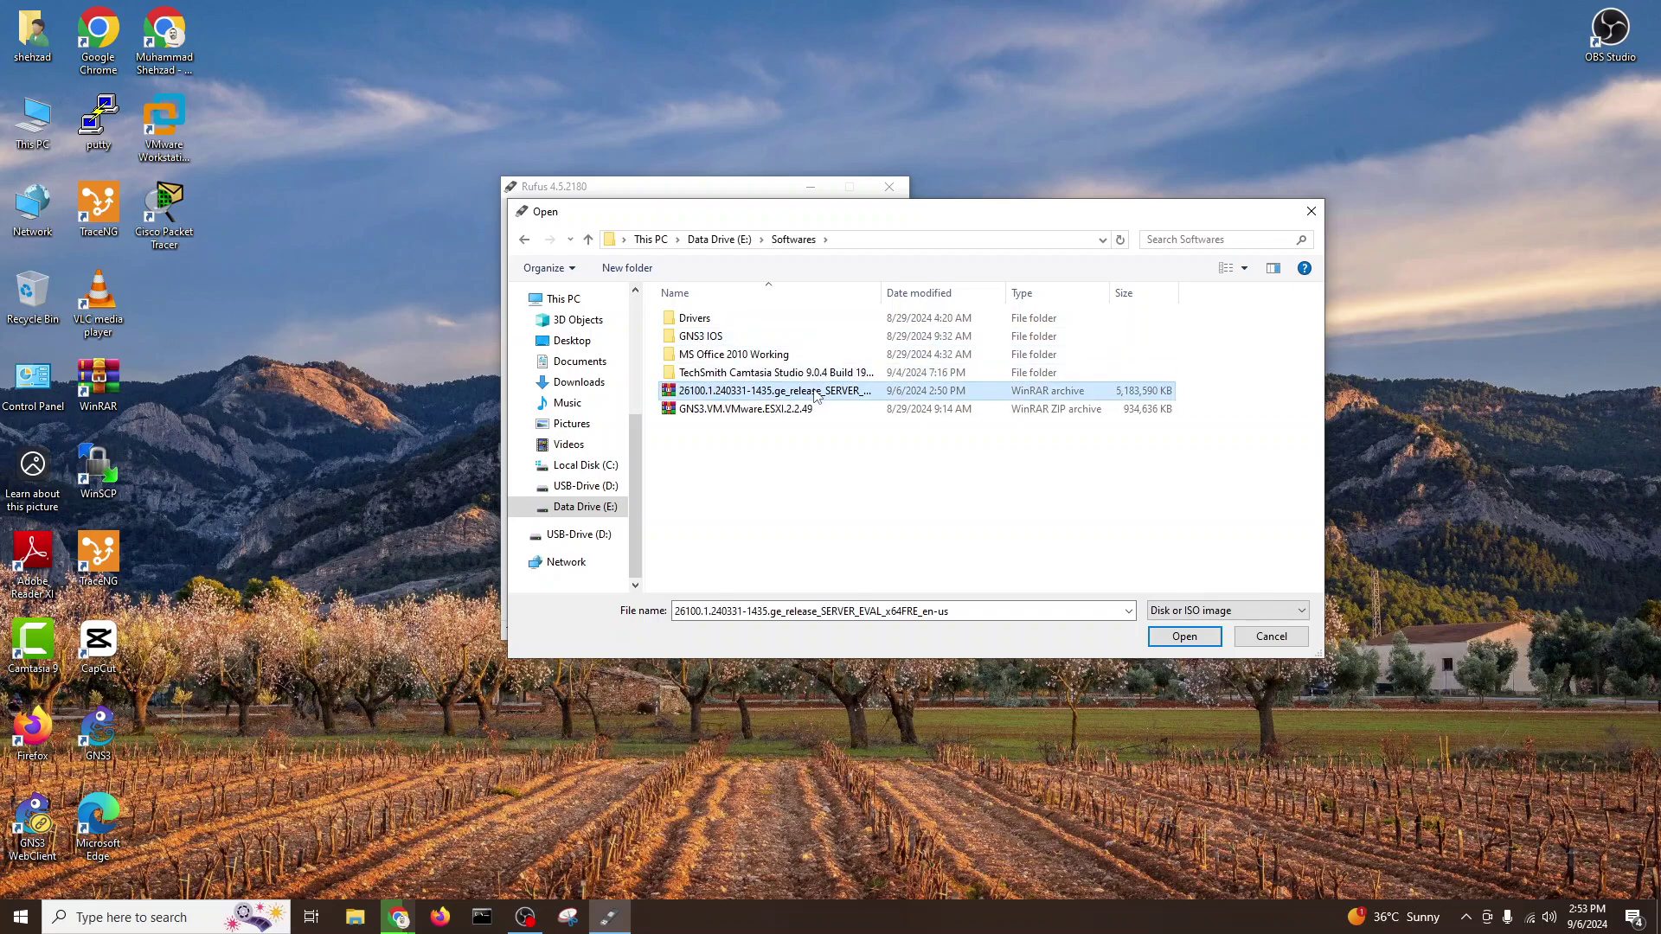
left_click(1179, 638)
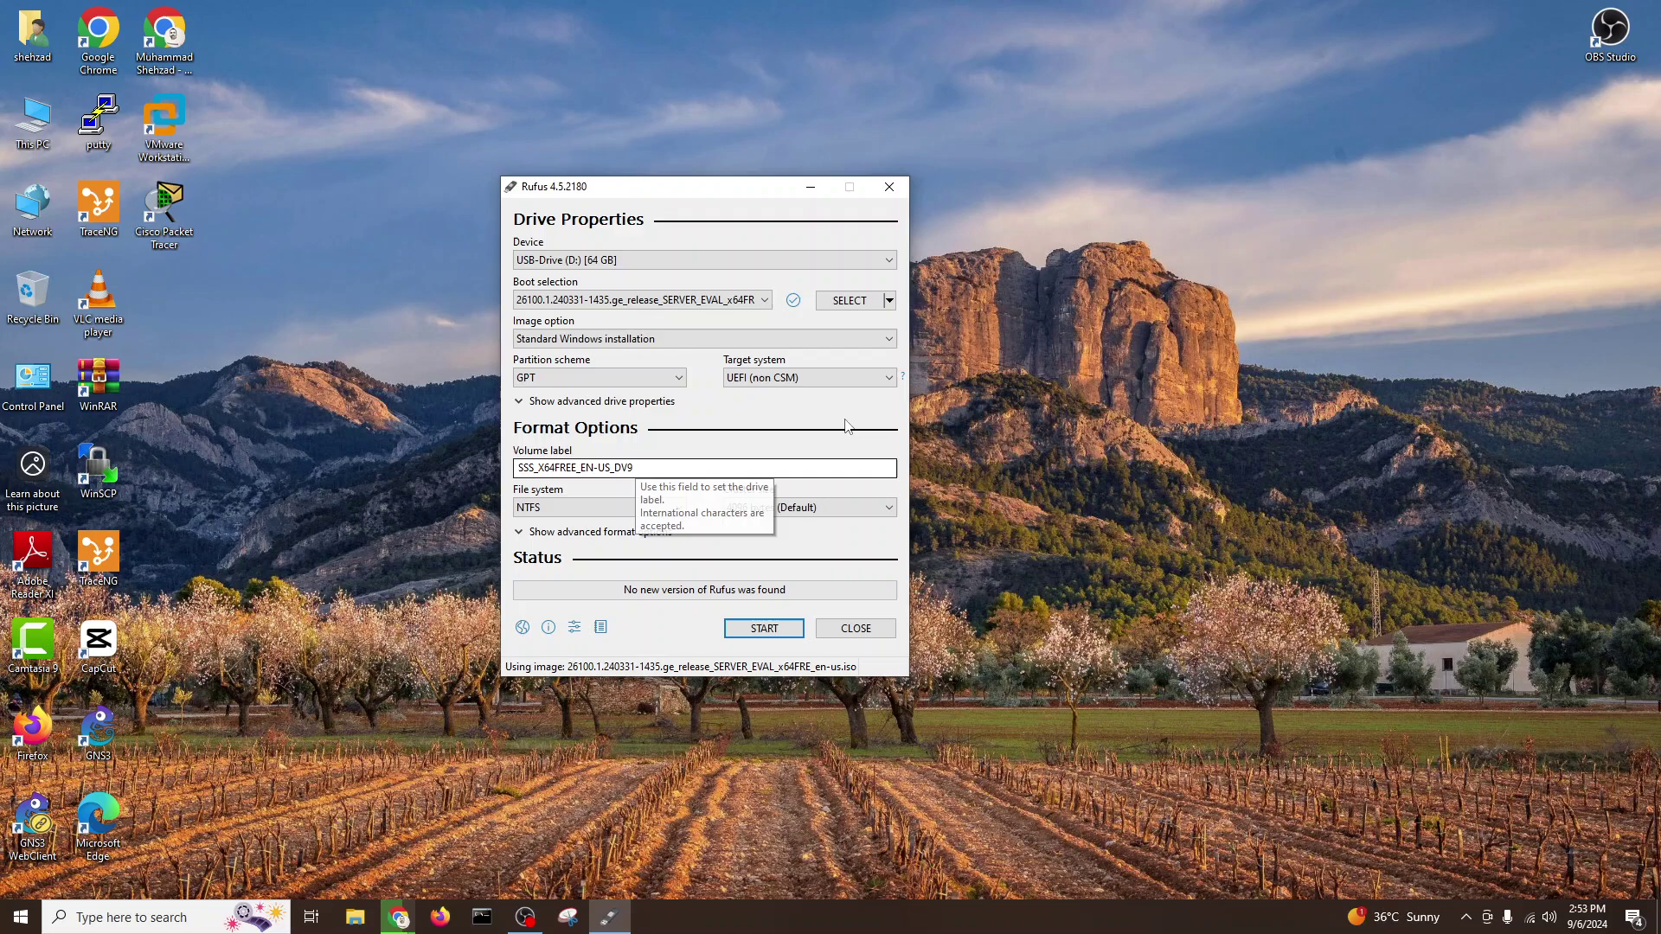
Set the partition scheme to GPT after briefly trying MBR, giving a UEFI (non CSM) target
left_click(667, 379)
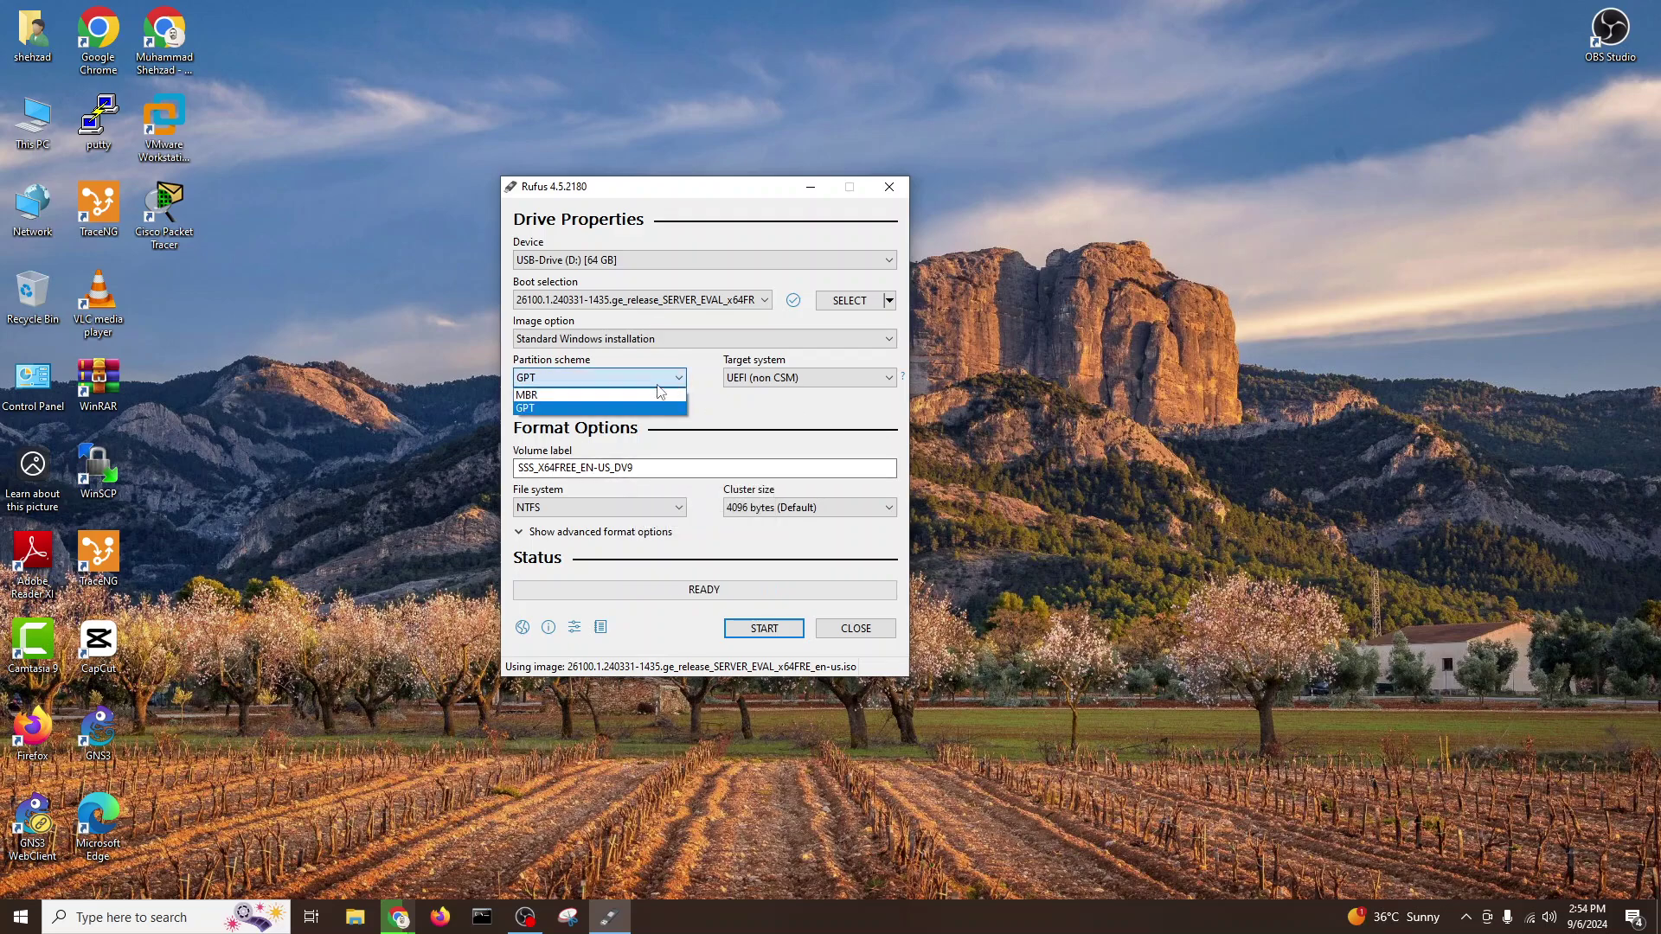
left_click(639, 403)
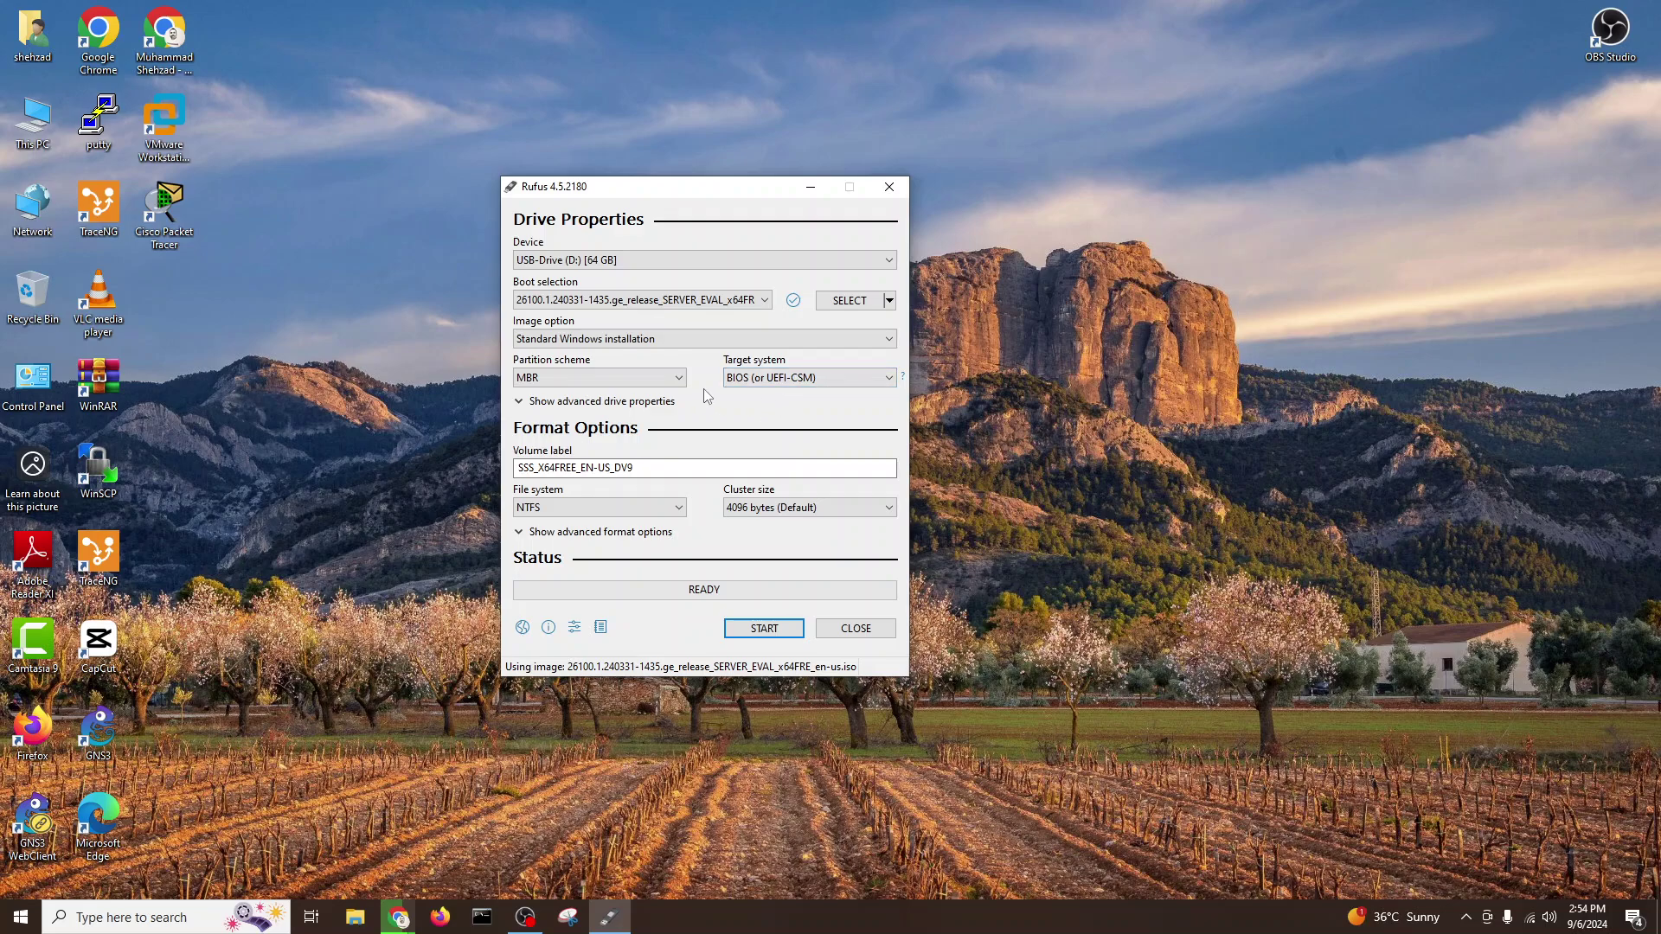
left_click(663, 380)
left_click(638, 400)
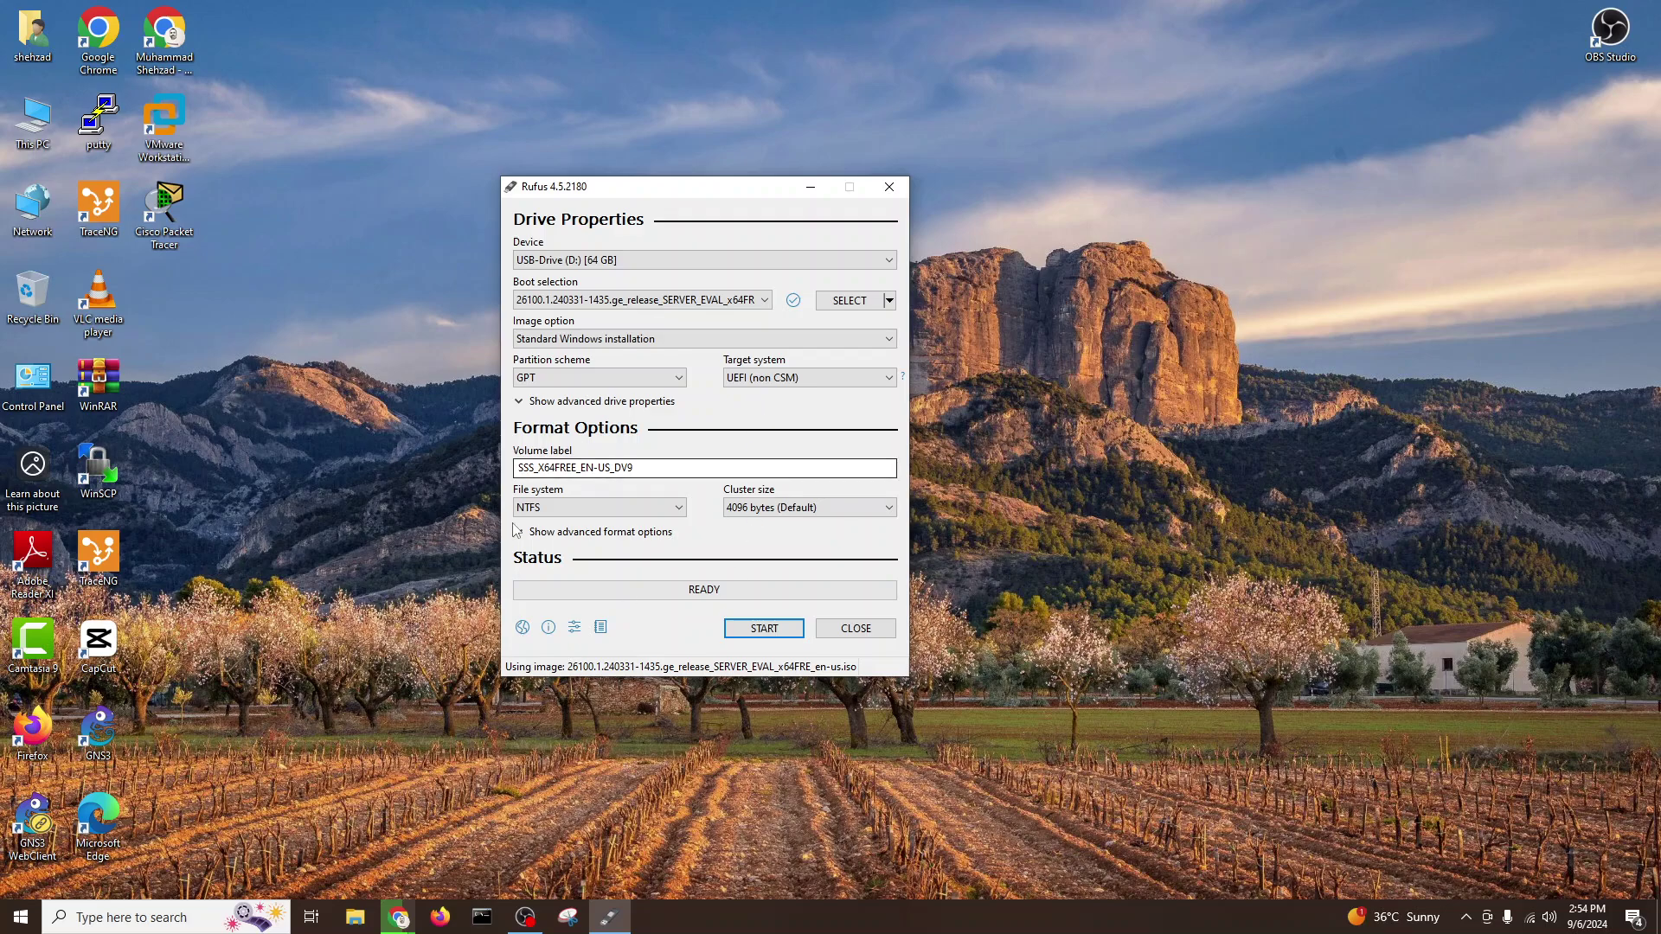
Start writing and accept the customizations removing the TPM/RAM and online-account requirements
left_click(750, 632)
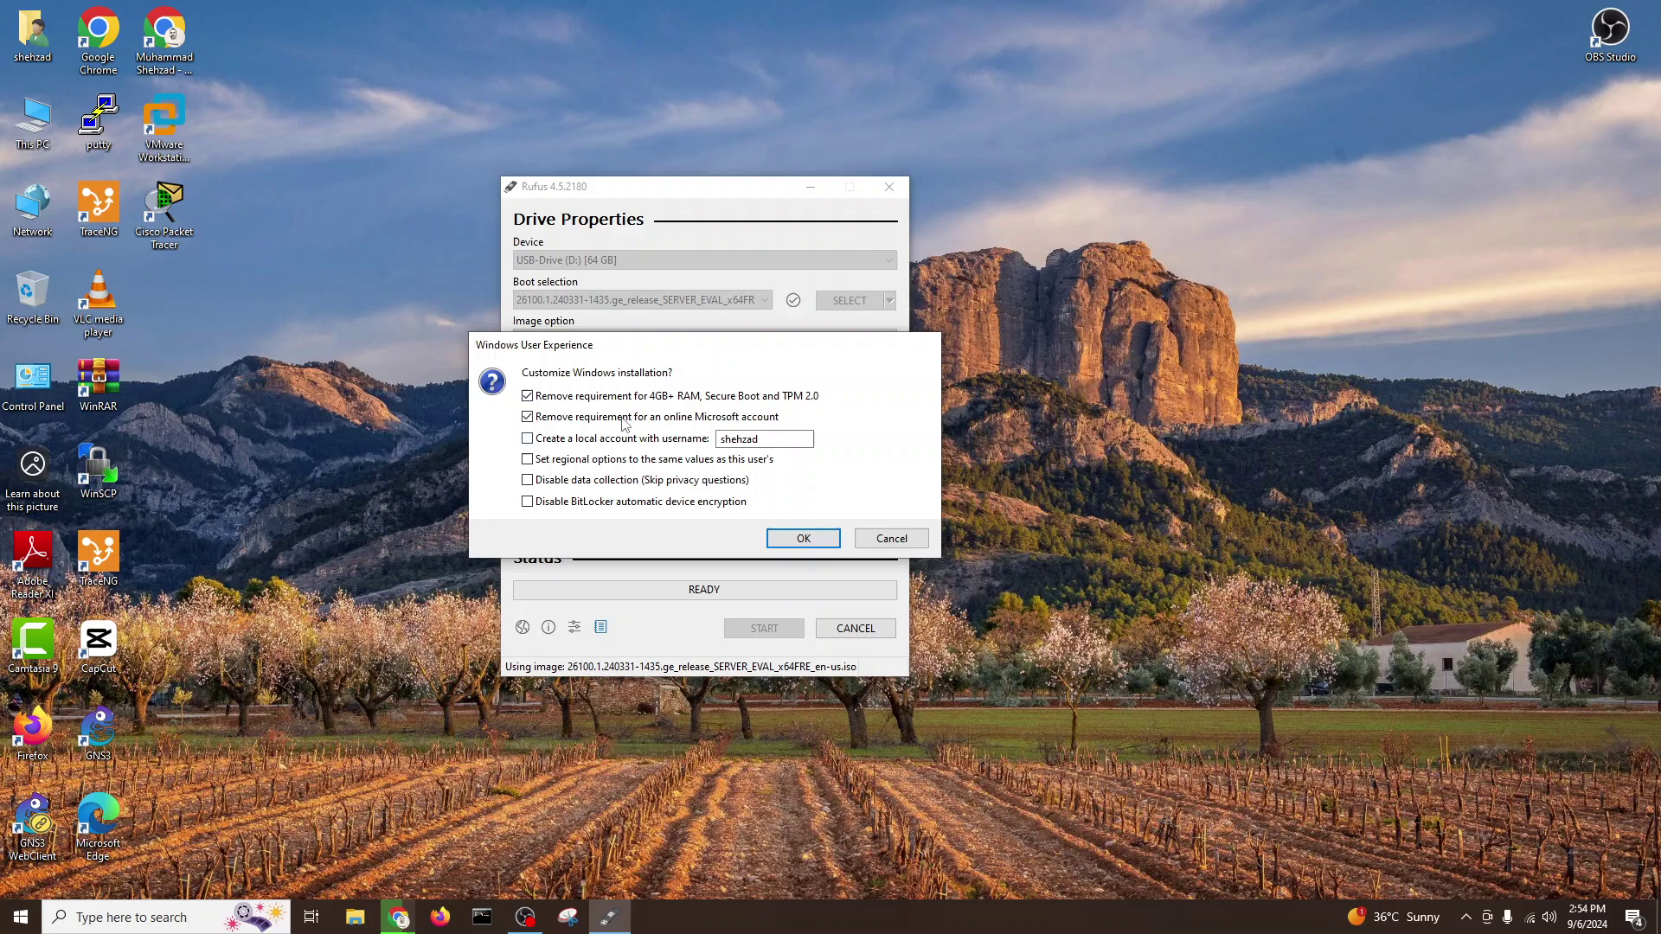
left_click(802, 538)
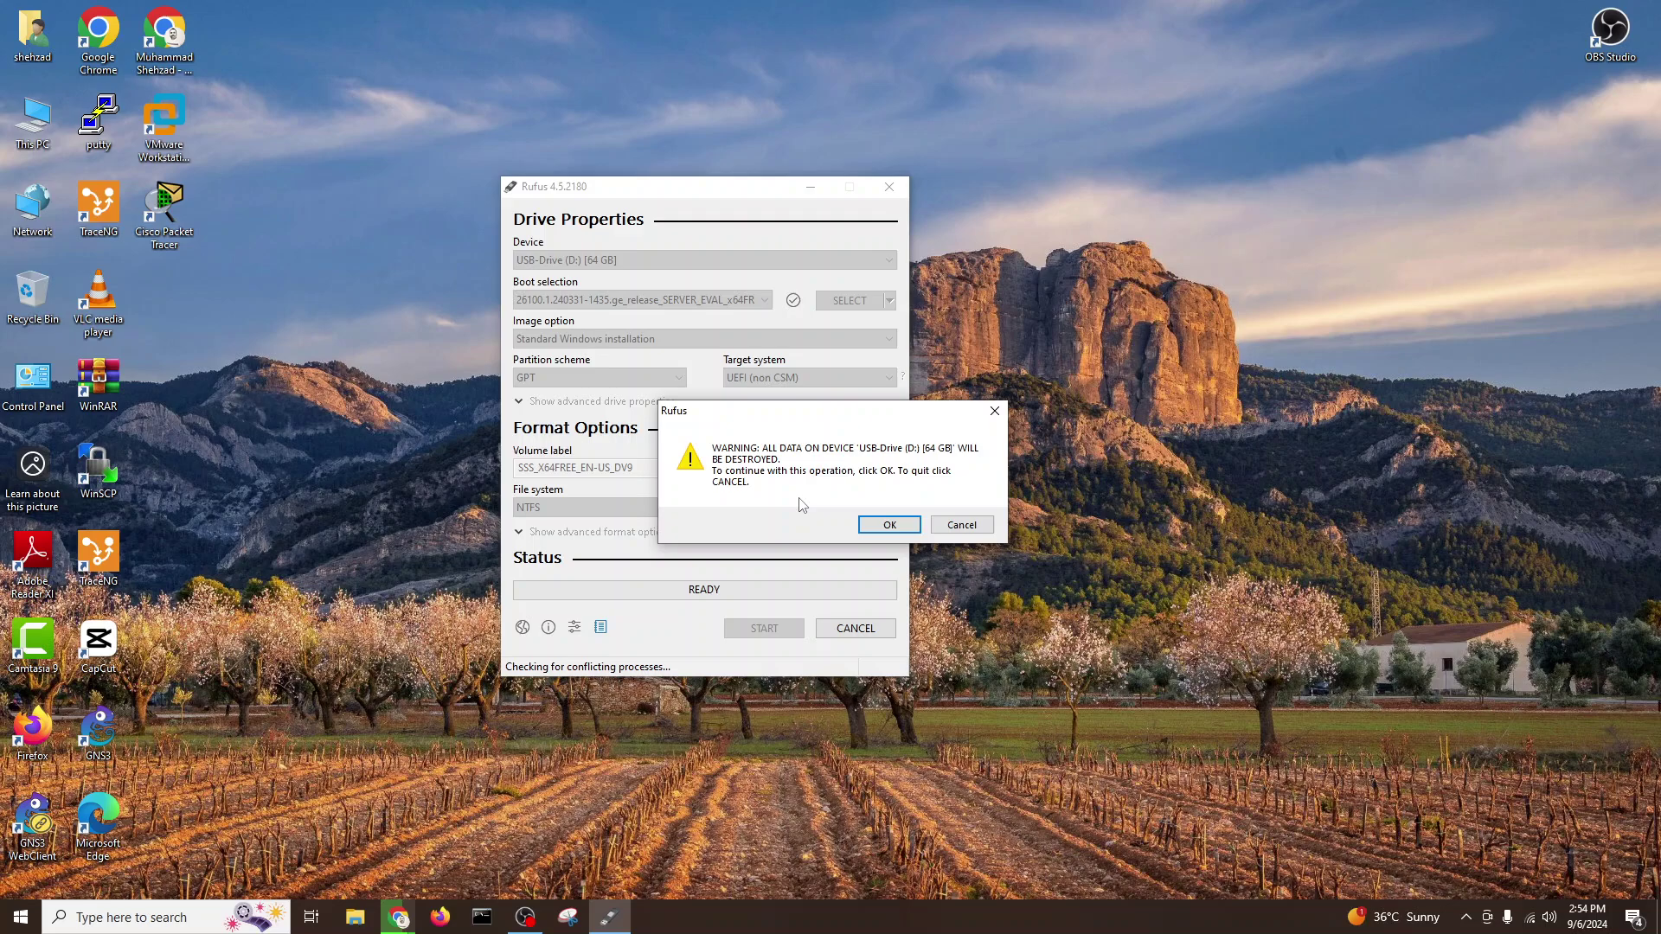
Confirm erasing all data on the 64 GB USB-Drive (D:) so Rufus starts writing
left_click(884, 529)
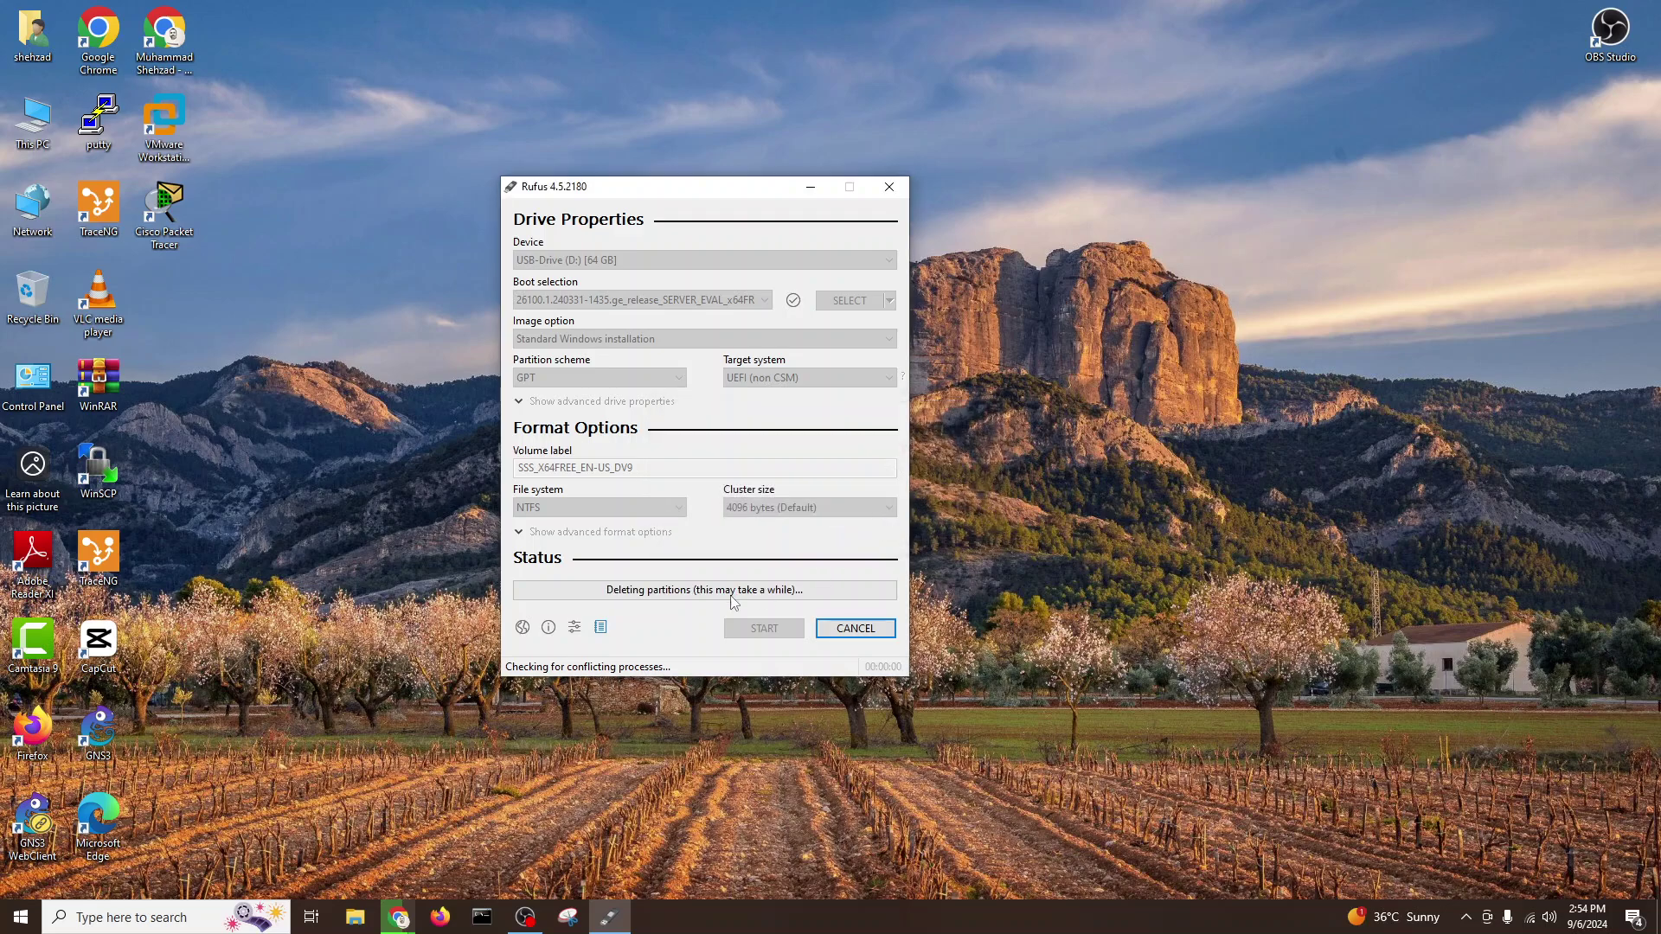